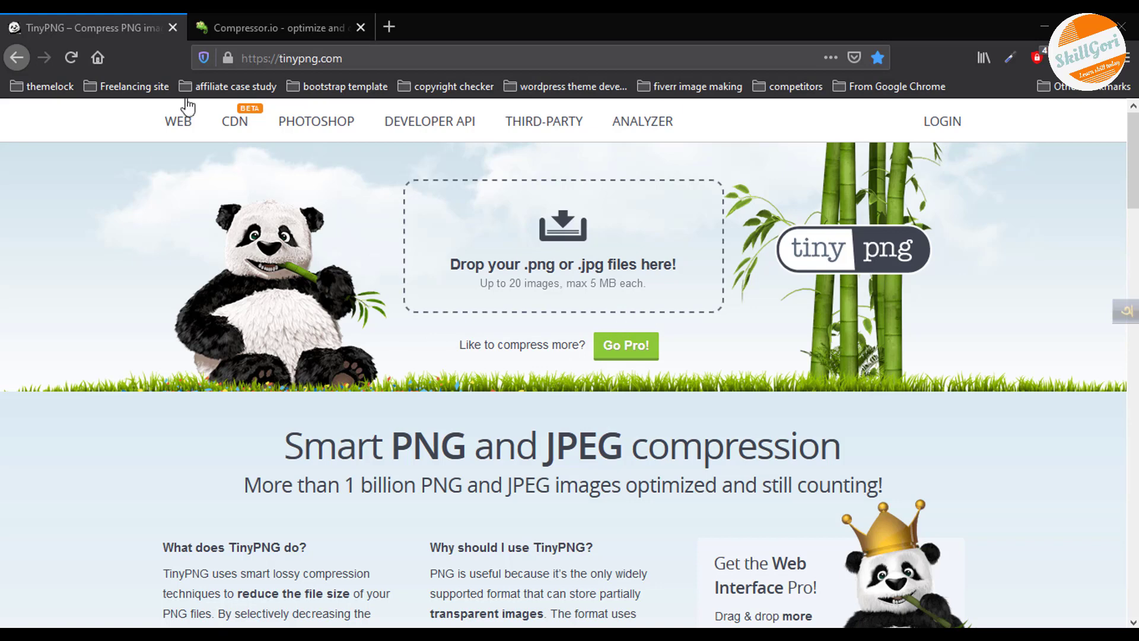
Bring up the Compressor.io compression page and scroll through it.
click(237, 29)
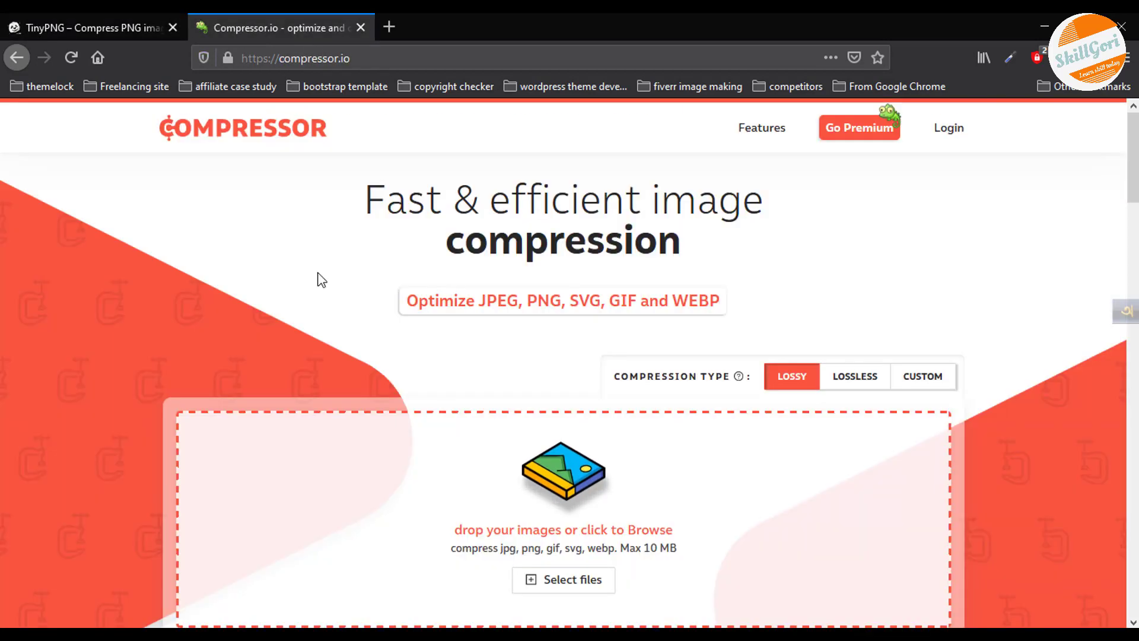
click(94, 17)
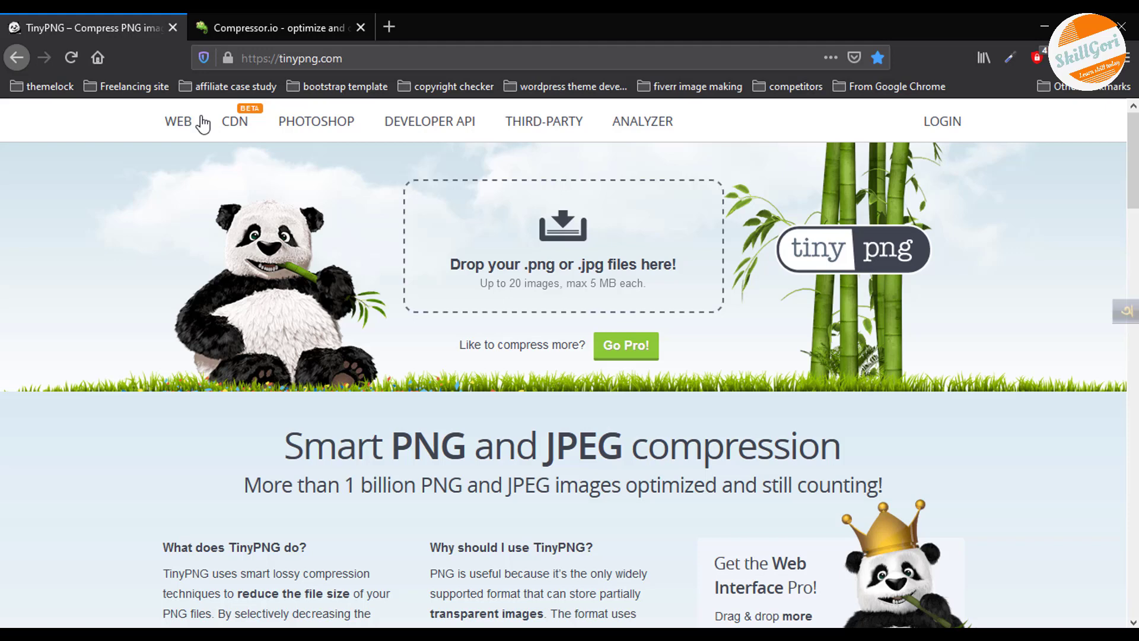
click(266, 20)
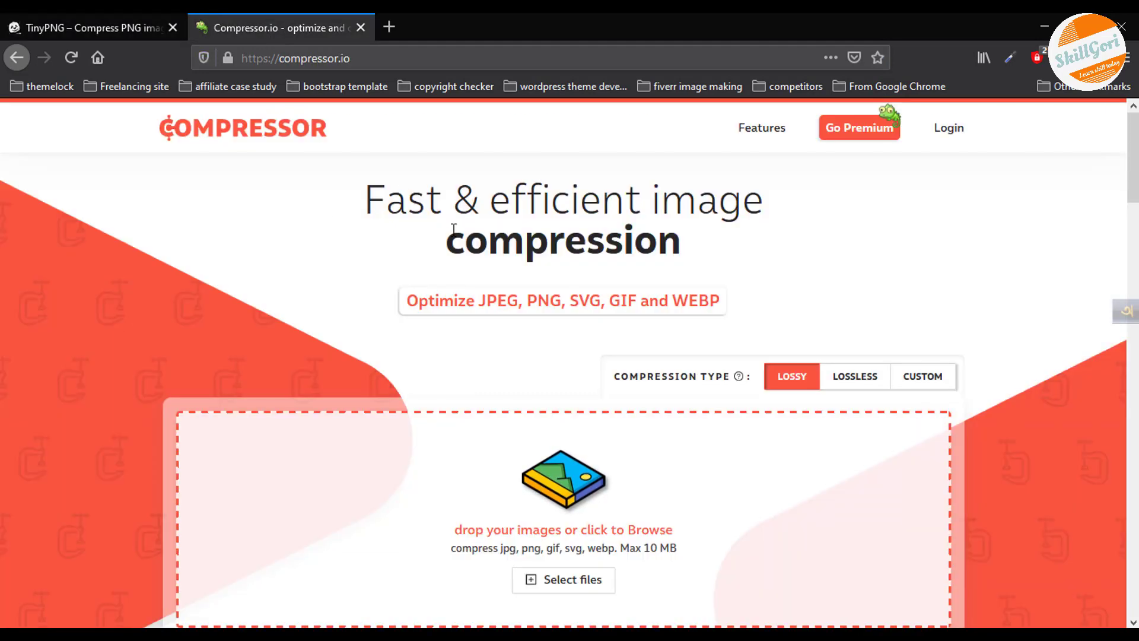
scroll(465, 364, down, 2)
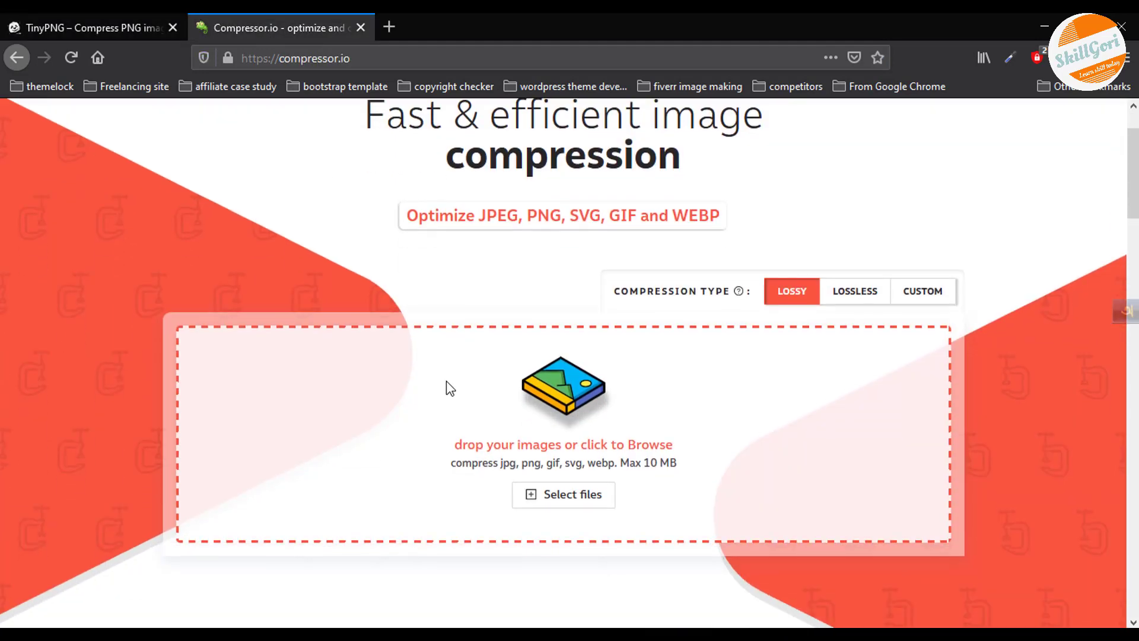
scroll(437, 389, up, 2)
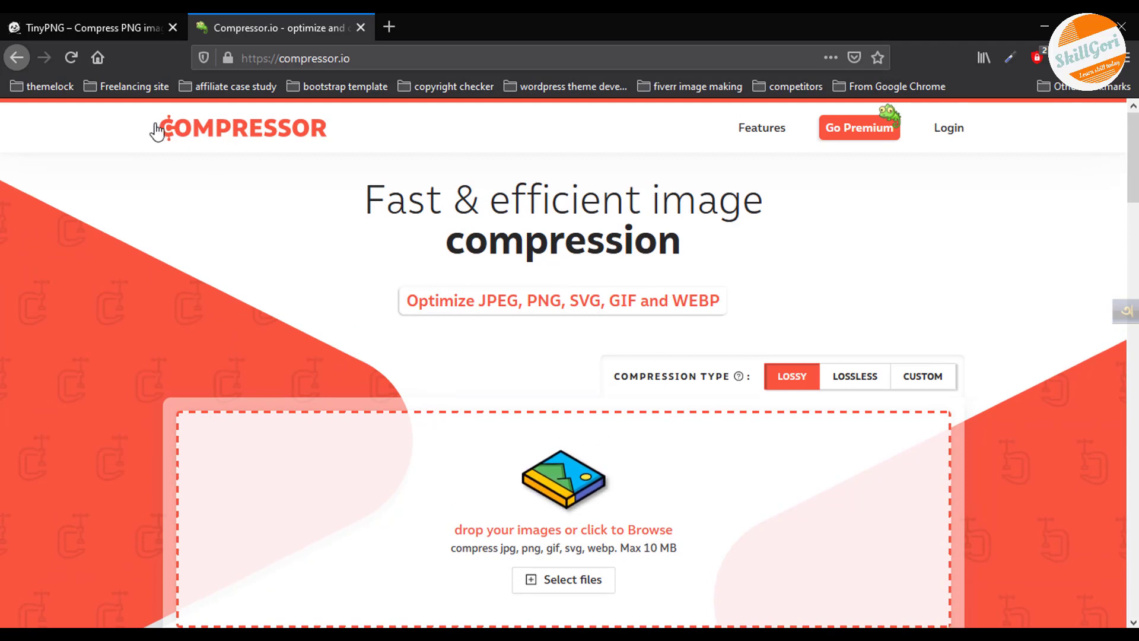
Flip between TinyPNG and Compressor.io to compare the two compressors.
click(101, 27)
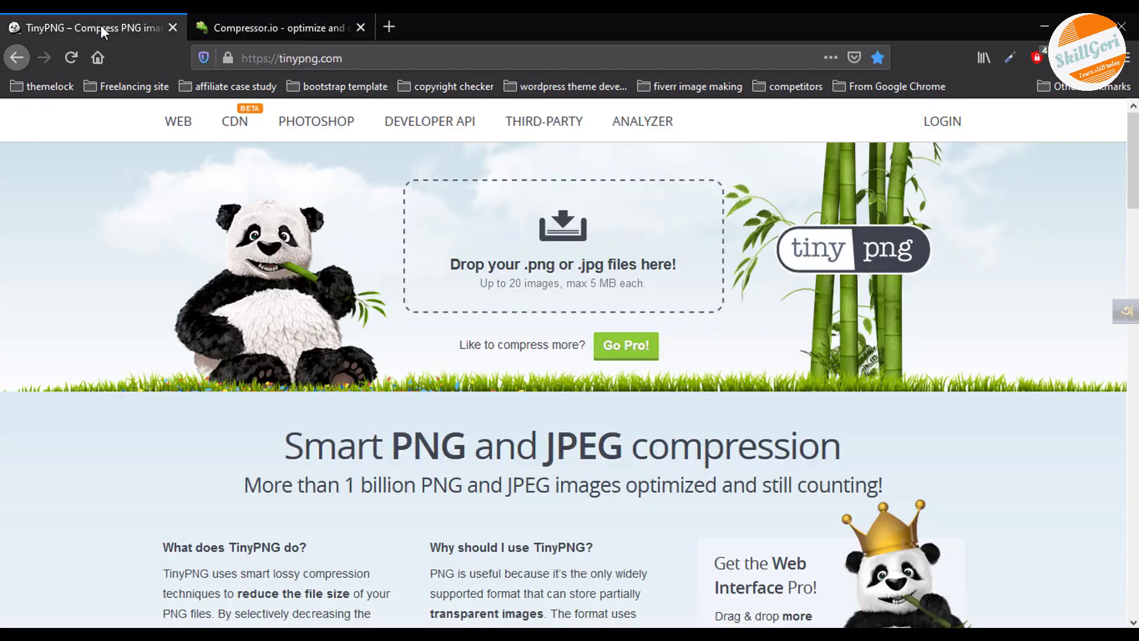
click(240, 28)
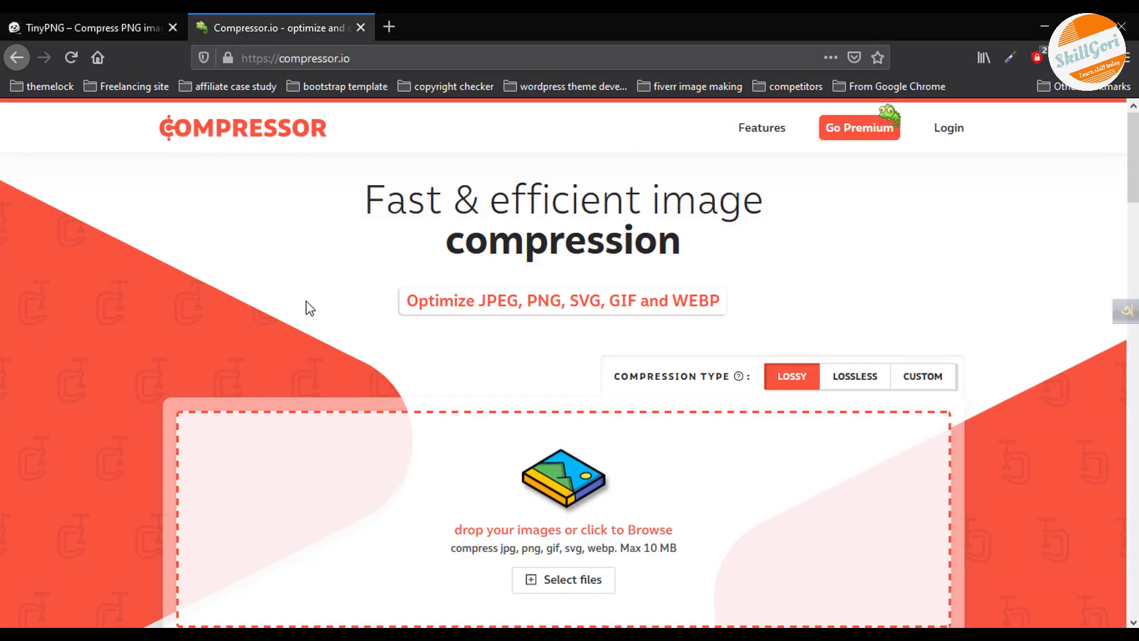
click(59, 18)
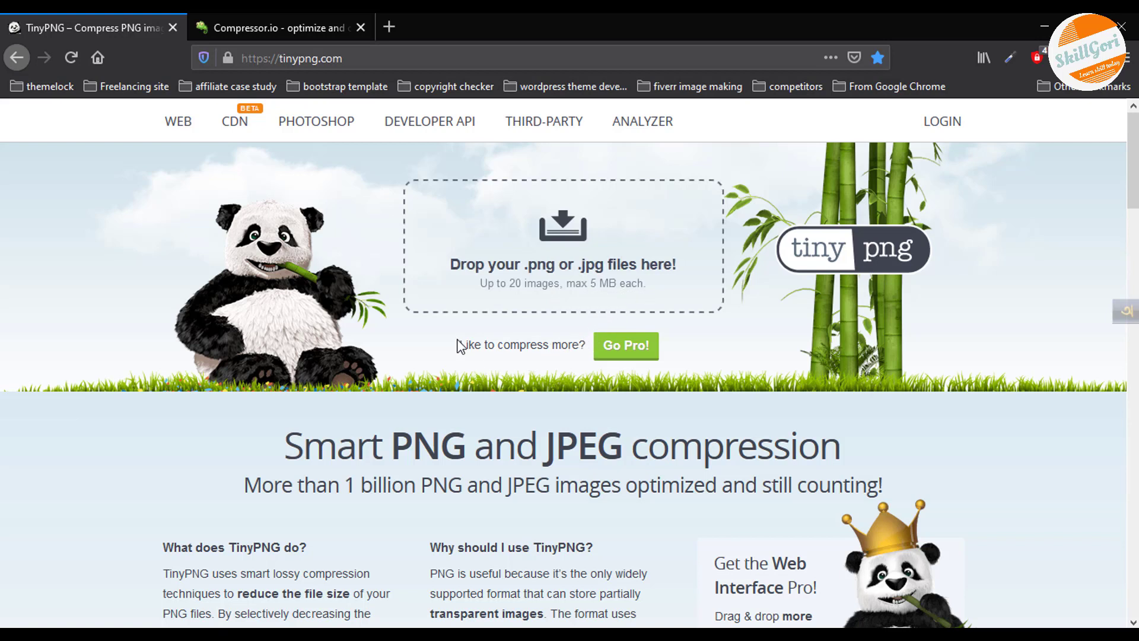
click(251, 21)
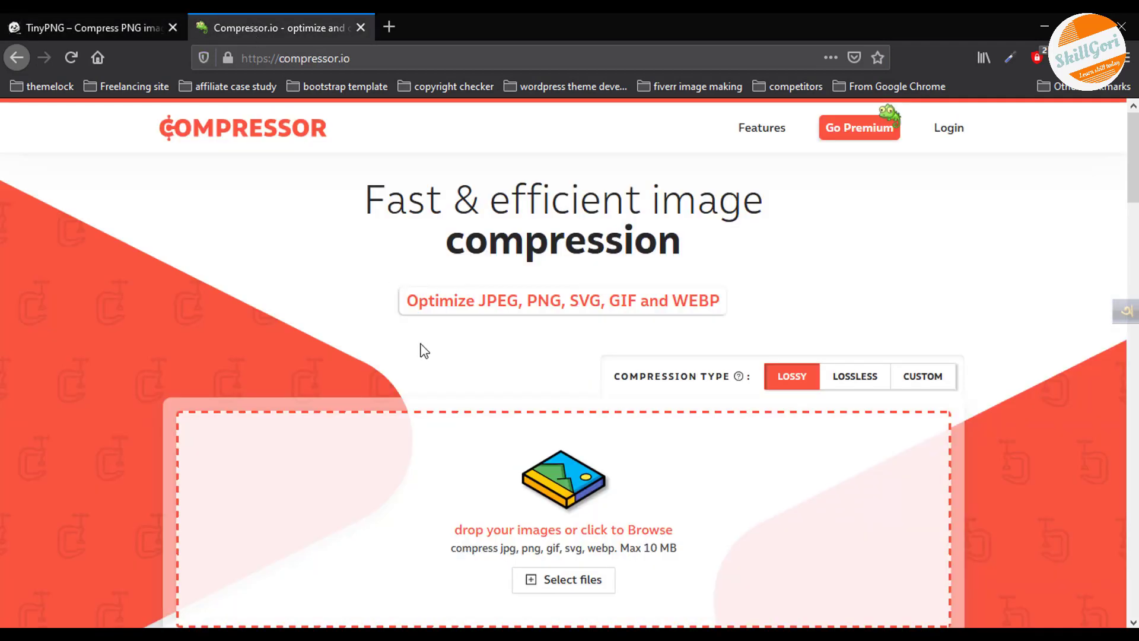
scroll(427, 356, down, 1)
scroll(442, 376, down, 2)
scroll(442, 380, up, 2)
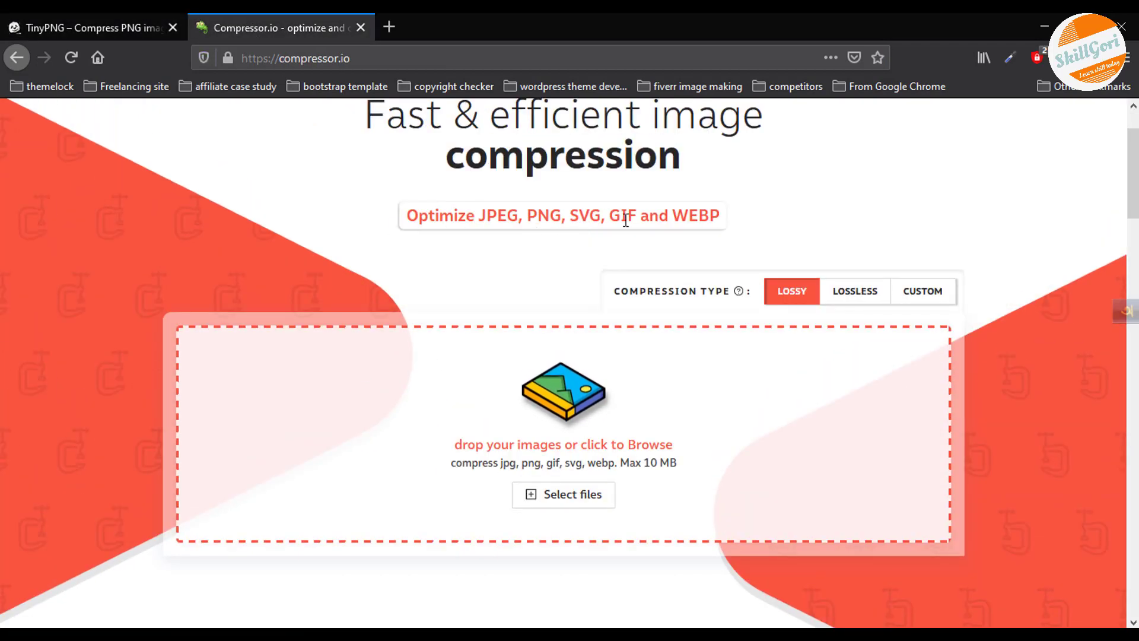
Highlight the 'Optimize JPEG, PNG, SVG, GIF and WEBP' line, then go back to TinyPNG.
drag(720, 216, 410, 236)
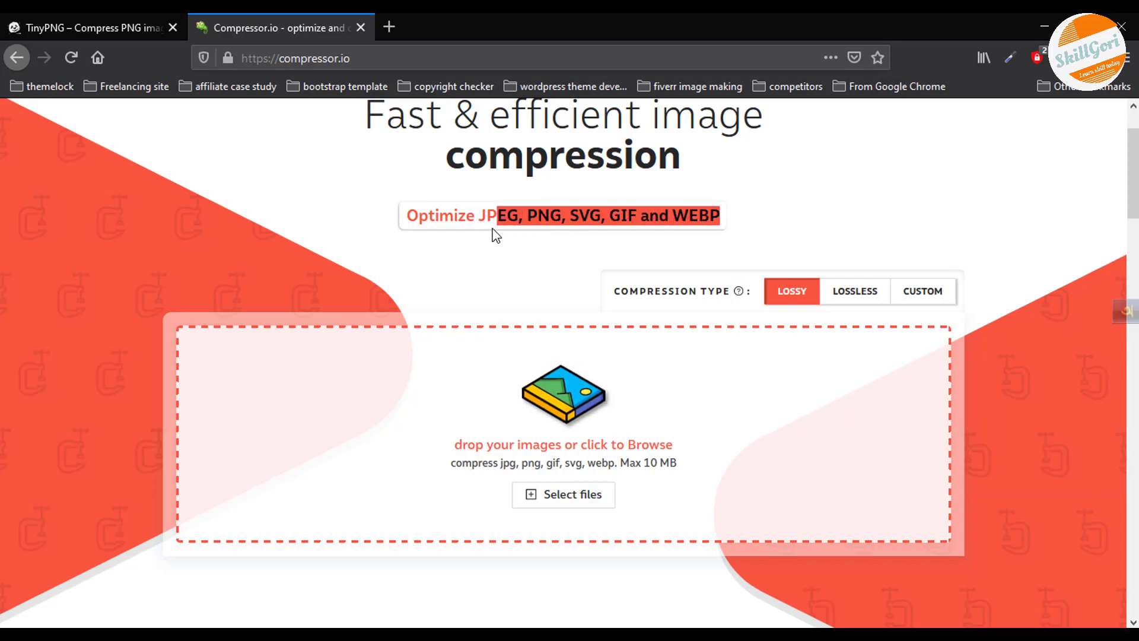
click(496, 297)
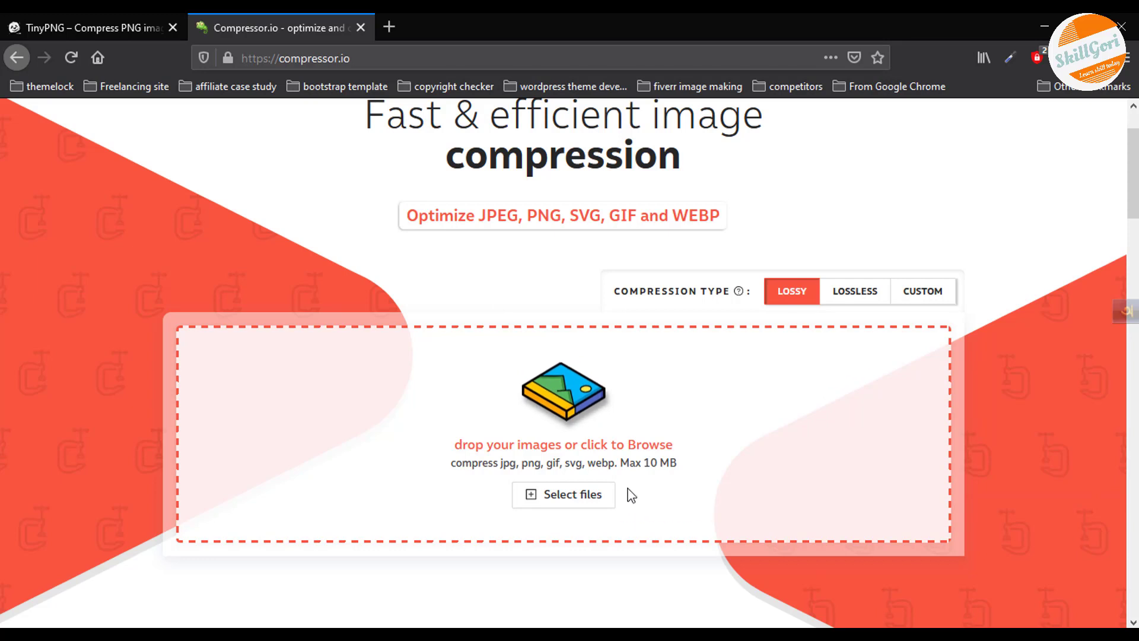
click(82, 18)
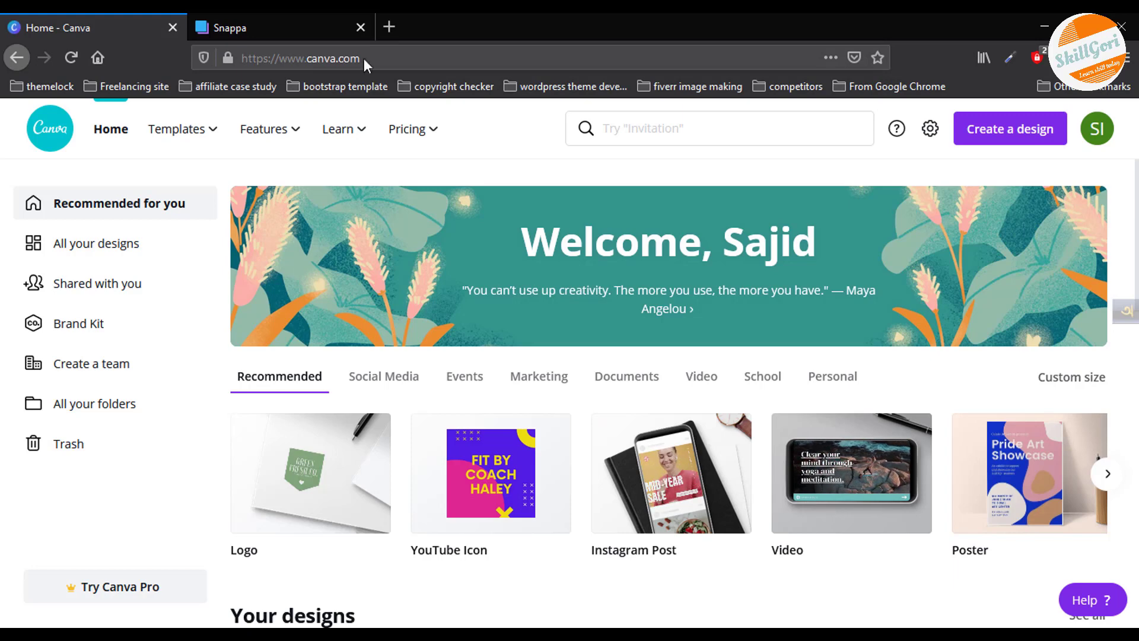
Show Snappa's Create a Graphic page and compare it against Canva's home page.
click(294, 24)
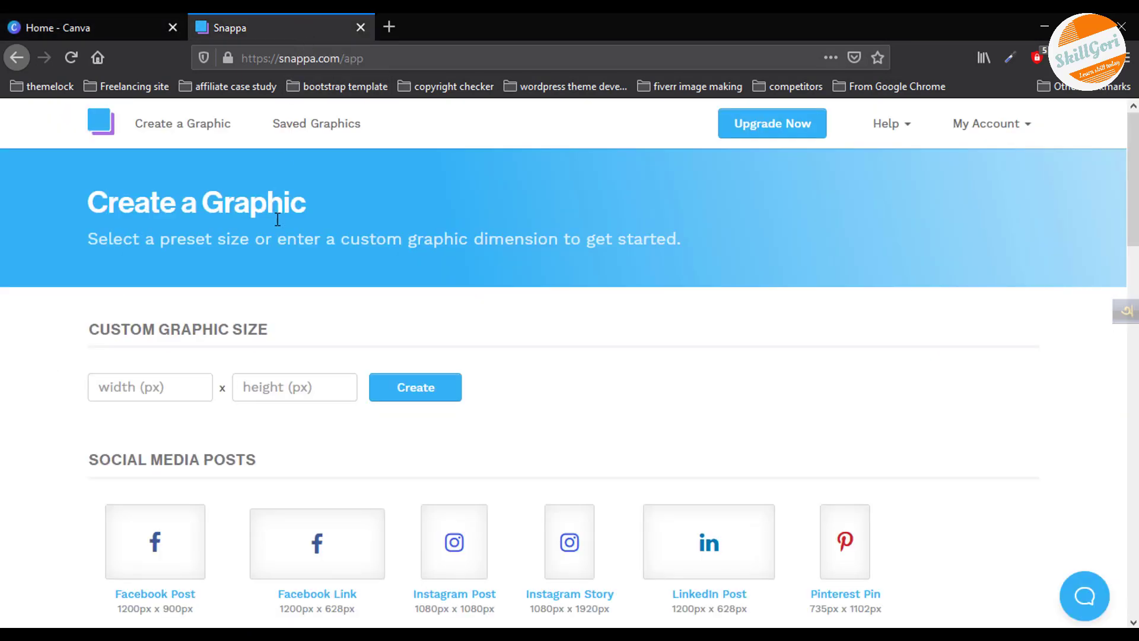
click(69, 27)
click(264, 27)
click(114, 27)
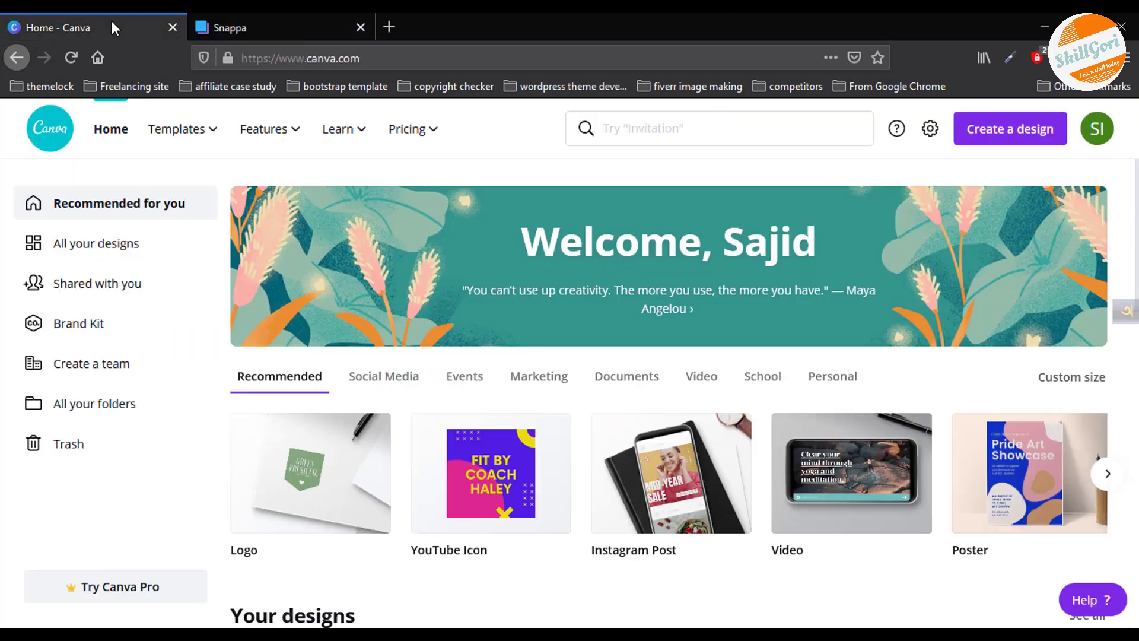
click(261, 30)
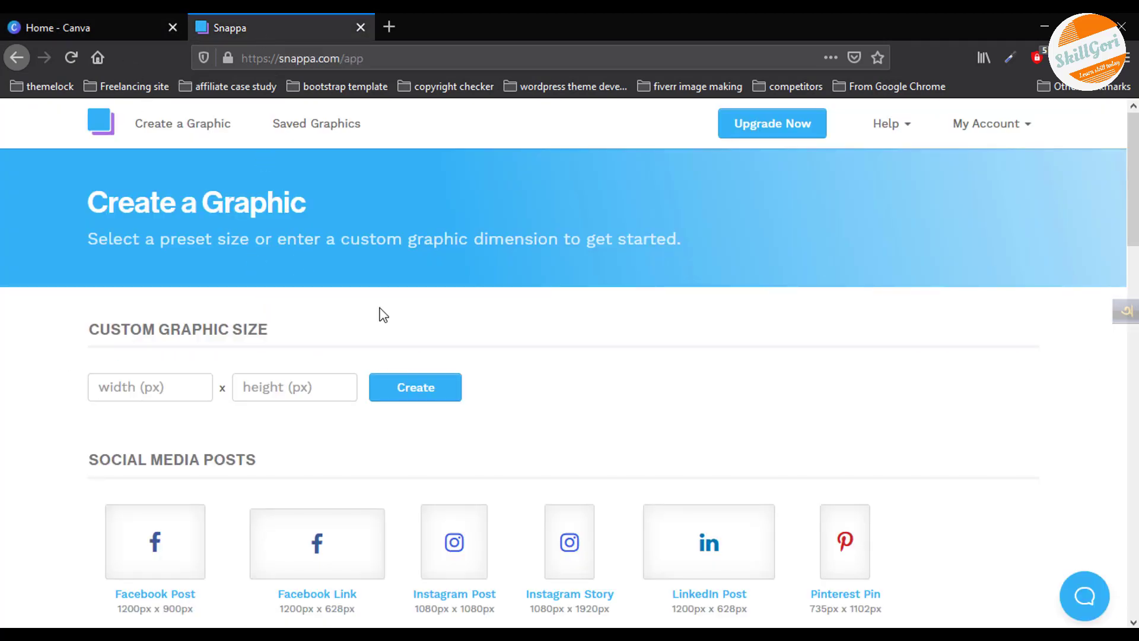
scroll(438, 377, down, 2)
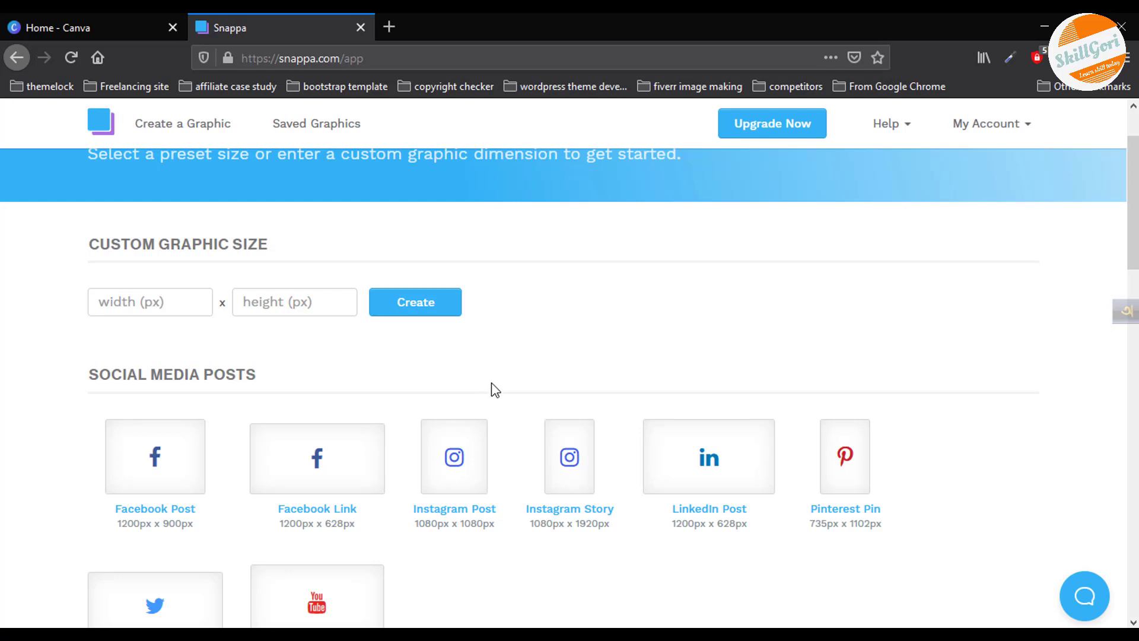
scroll(495, 390, up, 2)
Flip back to Canva, then scroll through Snappa's Create a Graphic page.
click(102, 18)
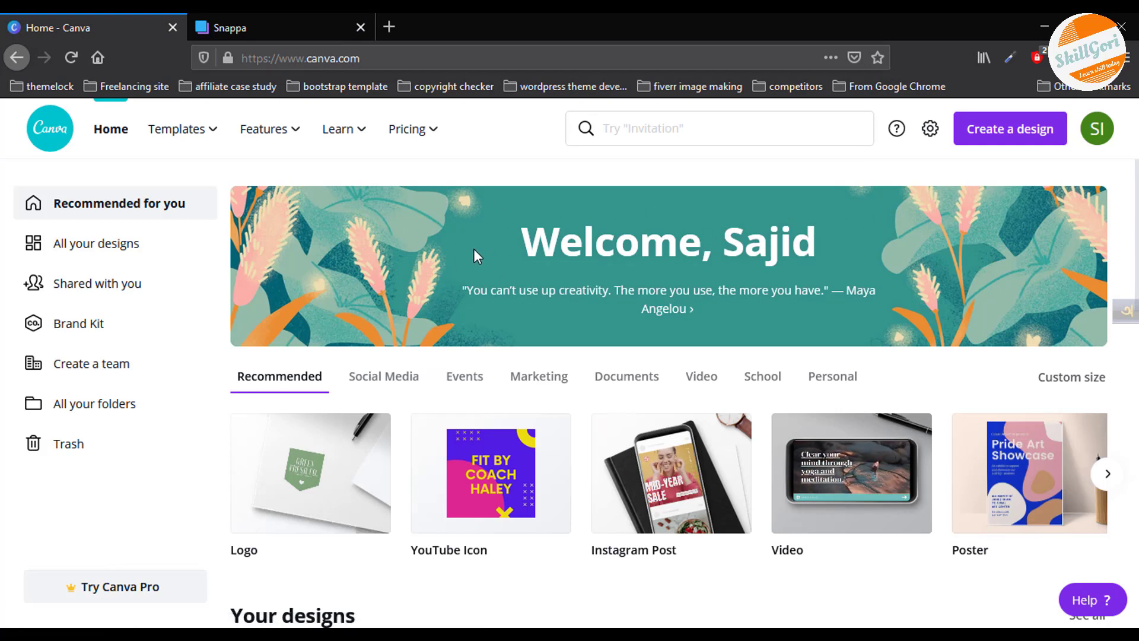
click(254, 22)
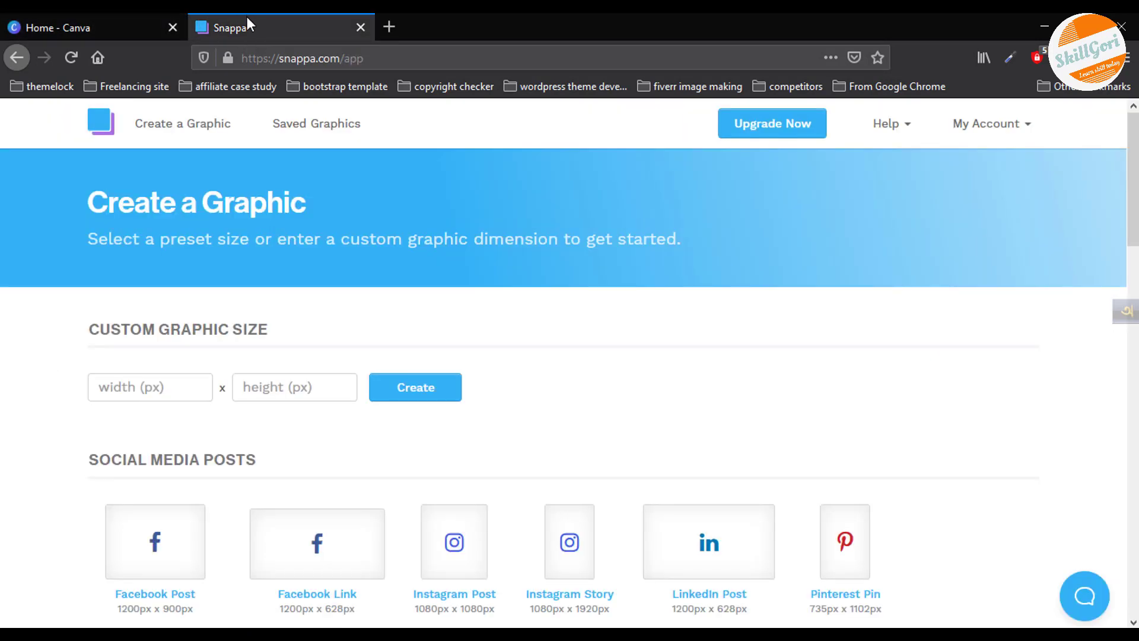
scroll(403, 307, down, 1)
scroll(470, 343, down, 2)
scroll(482, 321, down, 3)
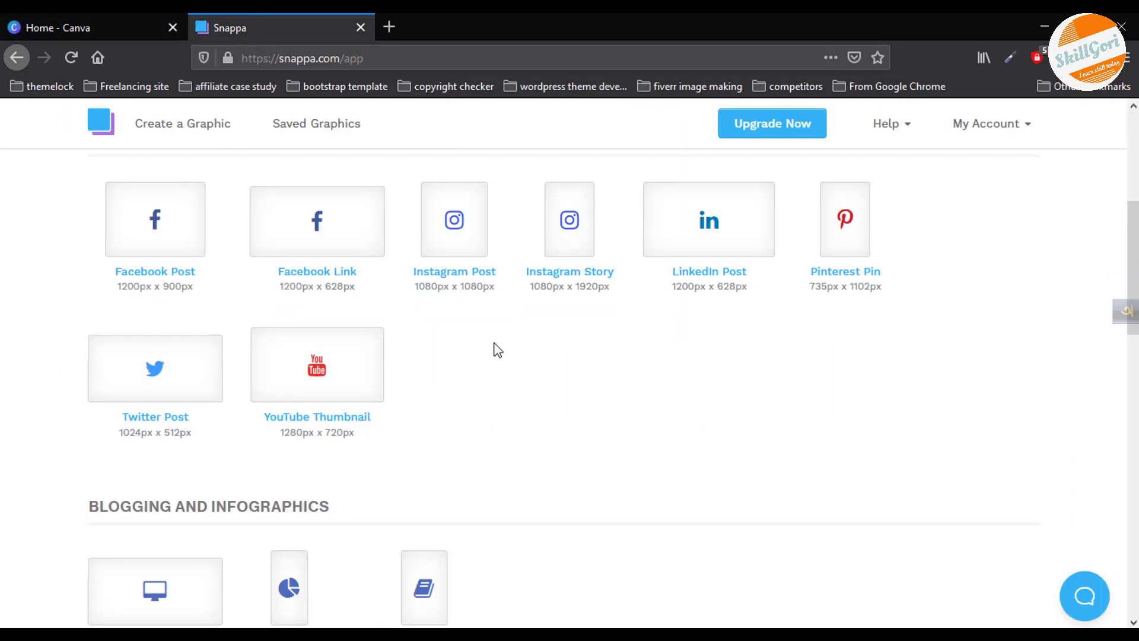
scroll(498, 348, down, 3)
scroll(511, 359, up, 10)
scroll(528, 296, up, 2)
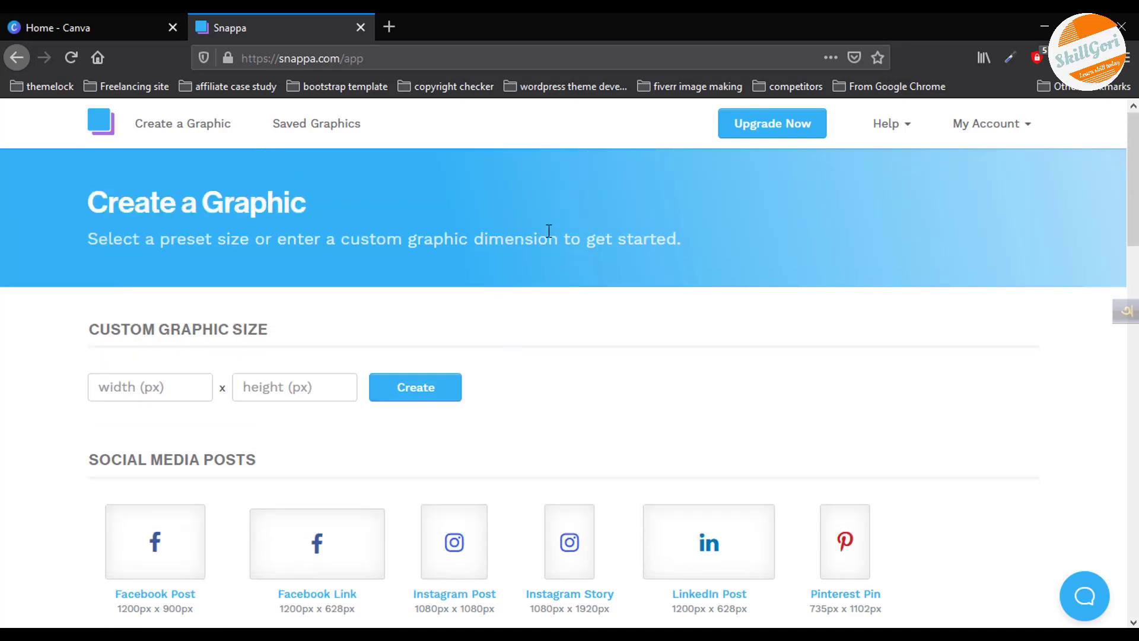
Toggle between Canva and Snappa once more, ending on the Snappa page.
click(126, 29)
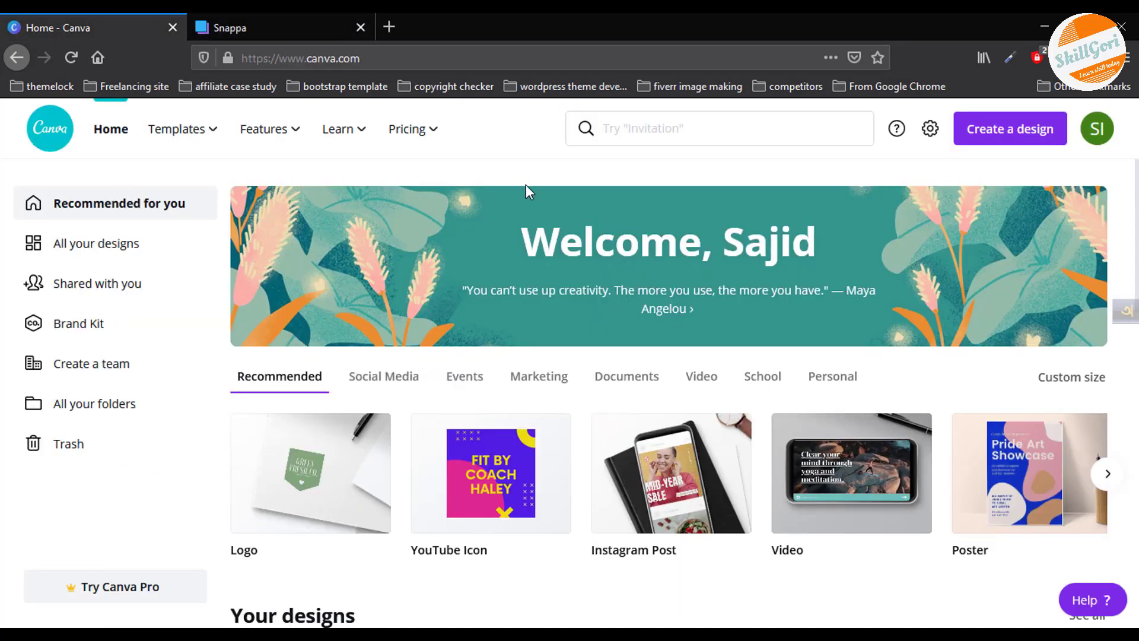
click(258, 18)
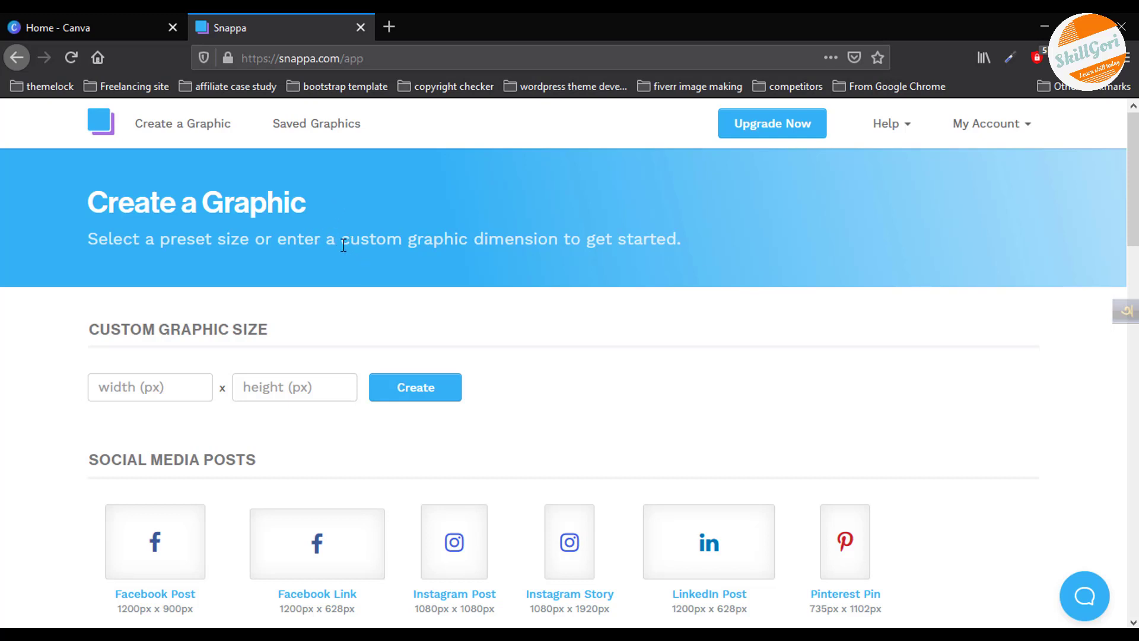
click(99, 30)
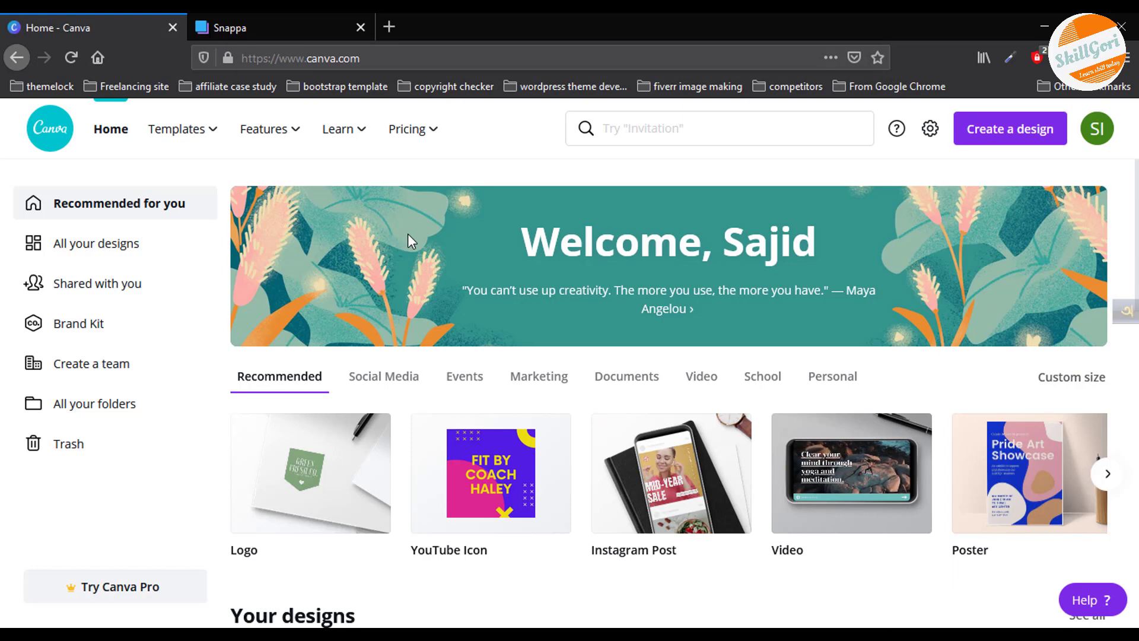
click(249, 24)
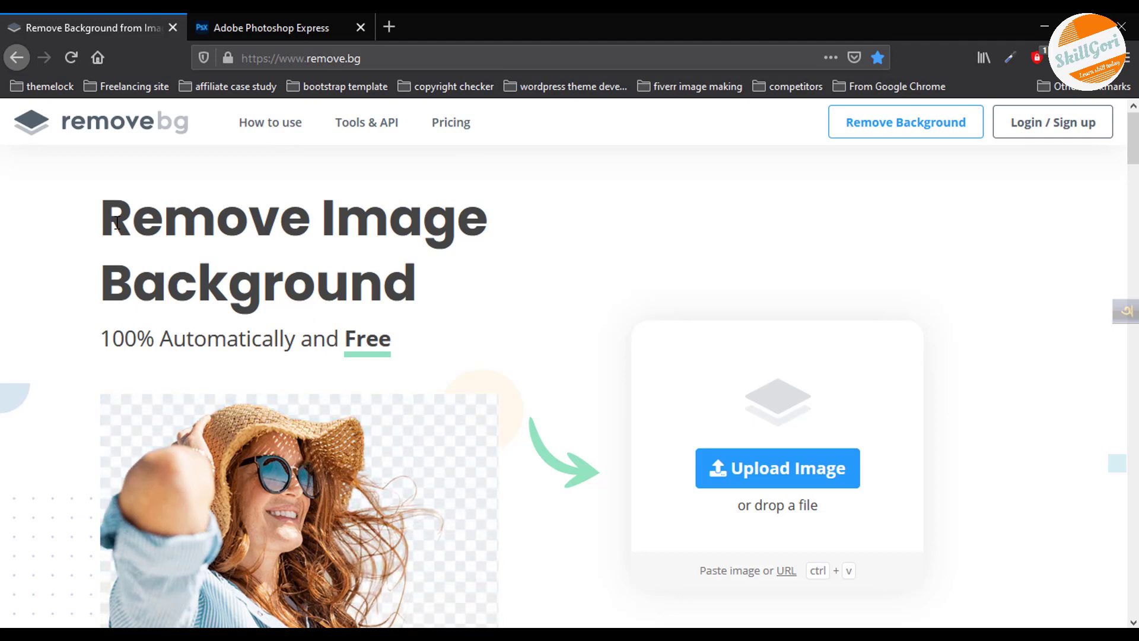
Browse remove.bg's People, Products and Animals background-removal examples.
scroll(441, 397, down, 5)
scroll(447, 401, down, 1)
scroll(447, 401, down, 3)
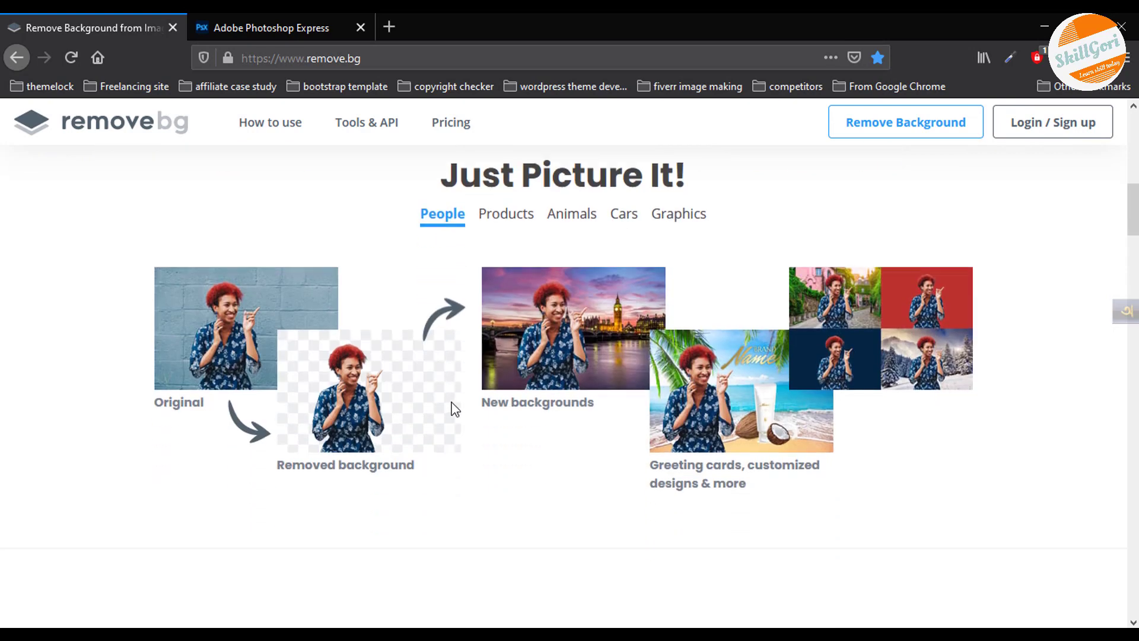
scroll(451, 403, down, 3)
scroll(452, 403, up, 3)
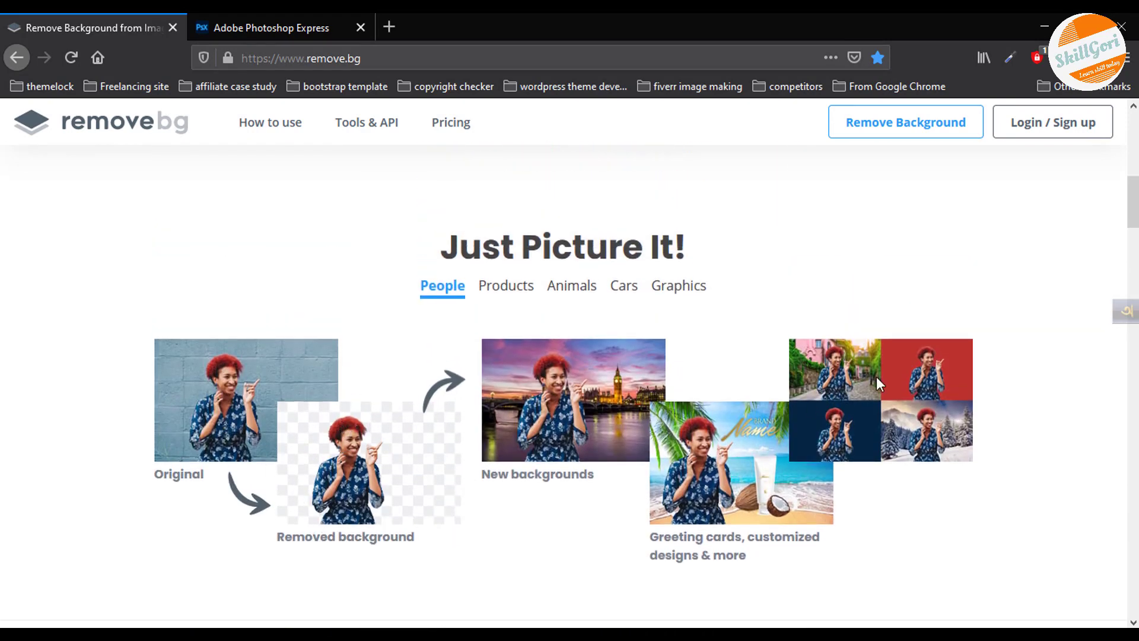
click(508, 286)
scroll(598, 378, down, 1)
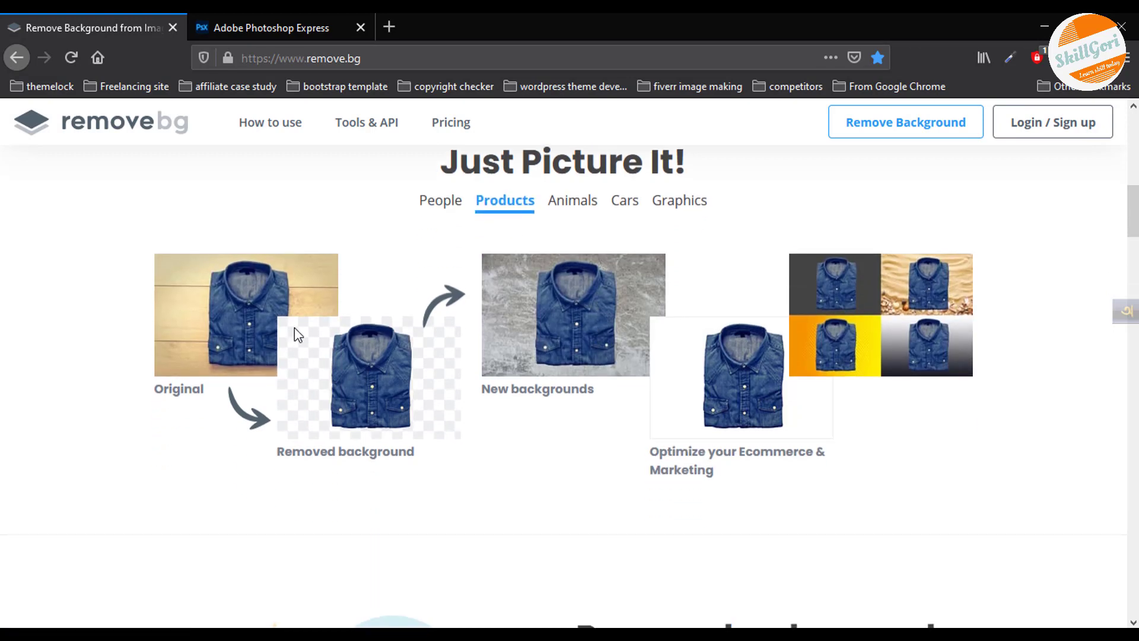
click(571, 205)
scroll(595, 332, down, 1)
Choose banner.png from the Downloads folder as the image to upload.
scroll(605, 376, up, 1)
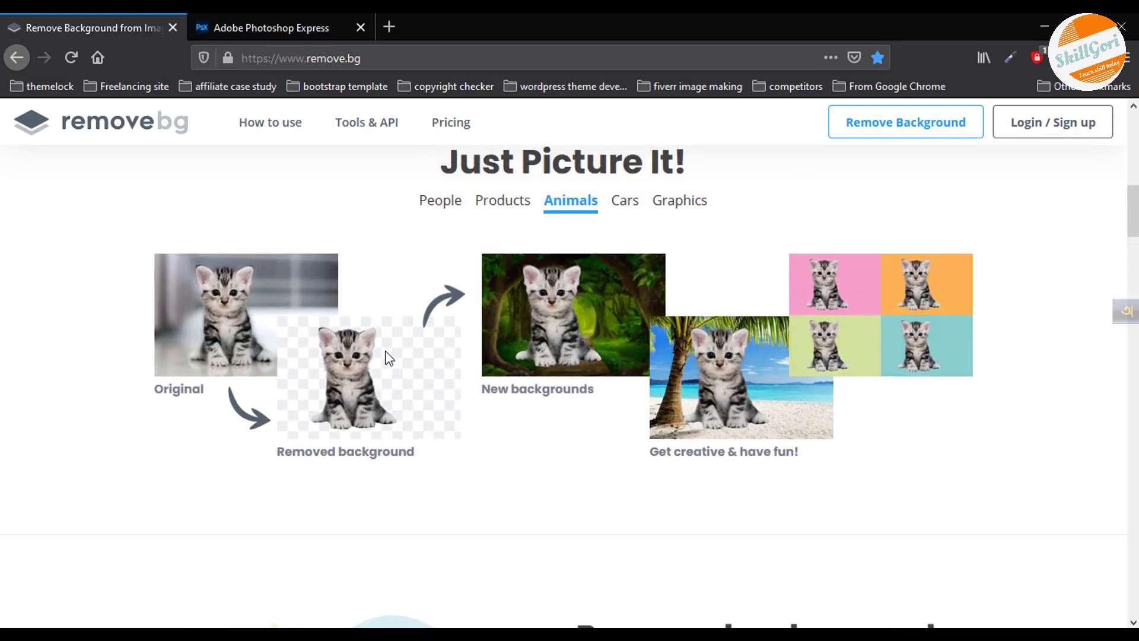
scroll(556, 380, up, 3)
scroll(533, 378, up, 4)
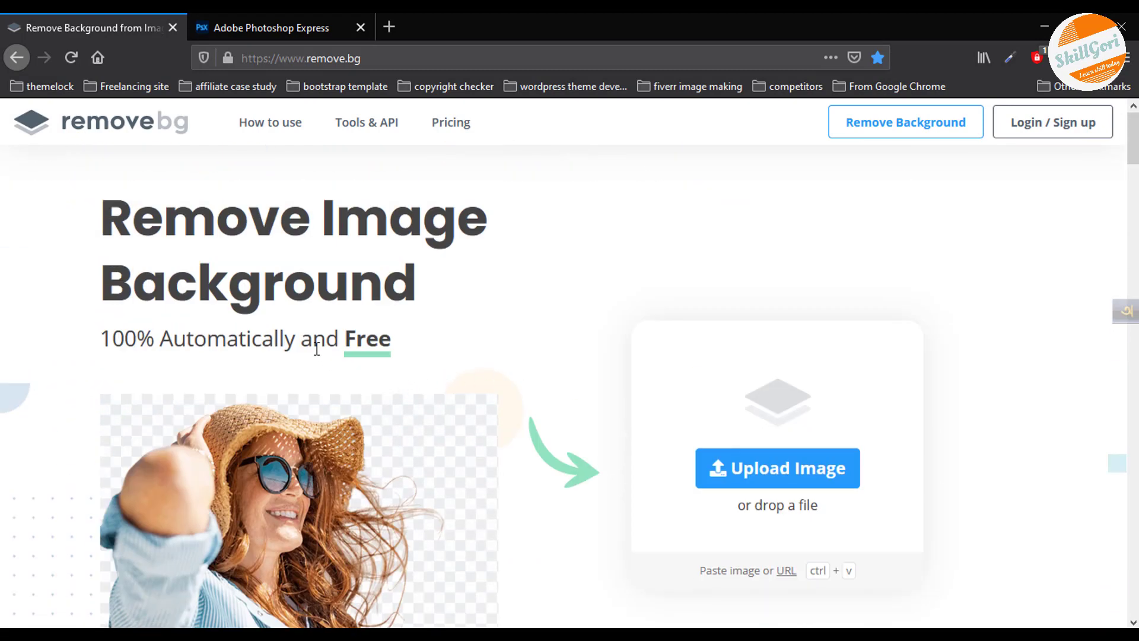
click(770, 476)
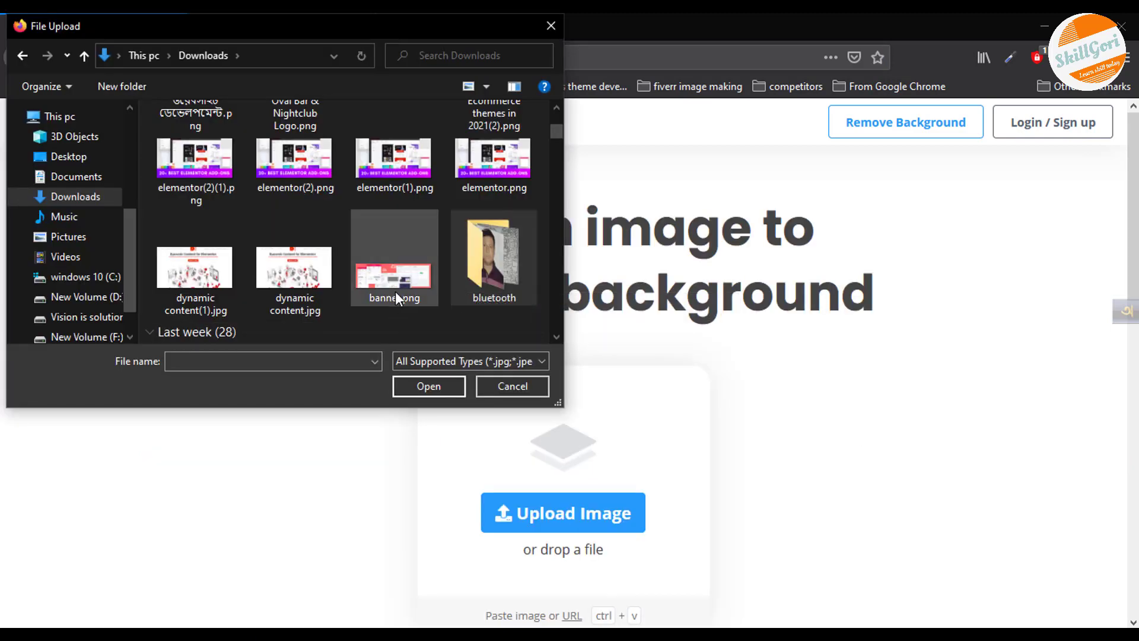
click(397, 273)
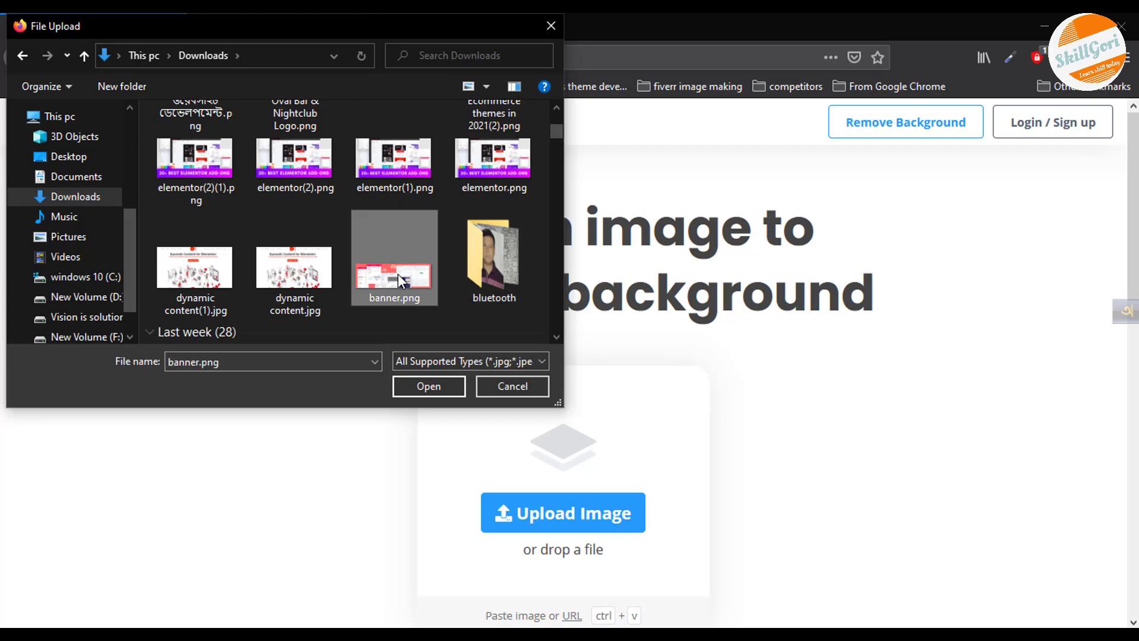
Upload banner.png and compare the Original with the Removed Background cutout.
click(422, 386)
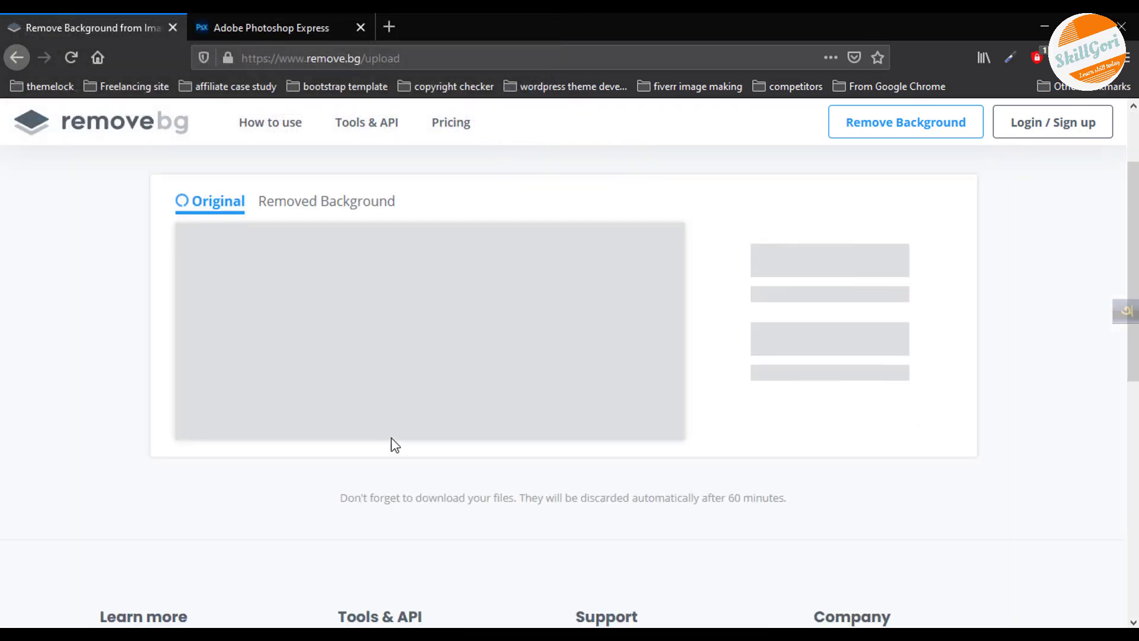
scroll(391, 448, down, 2)
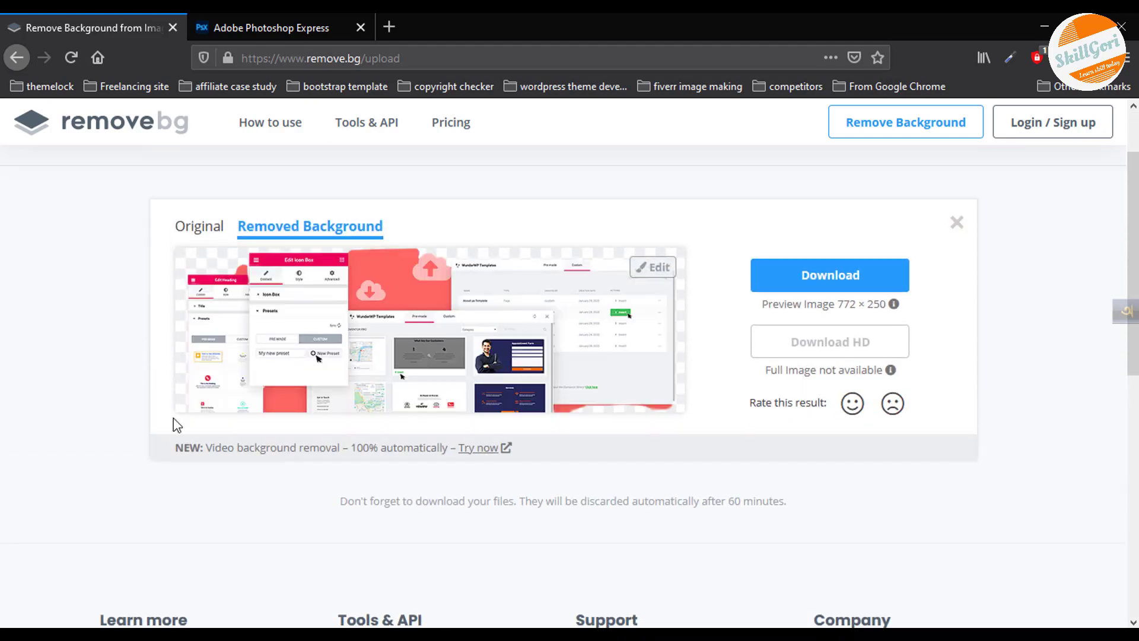
click(201, 226)
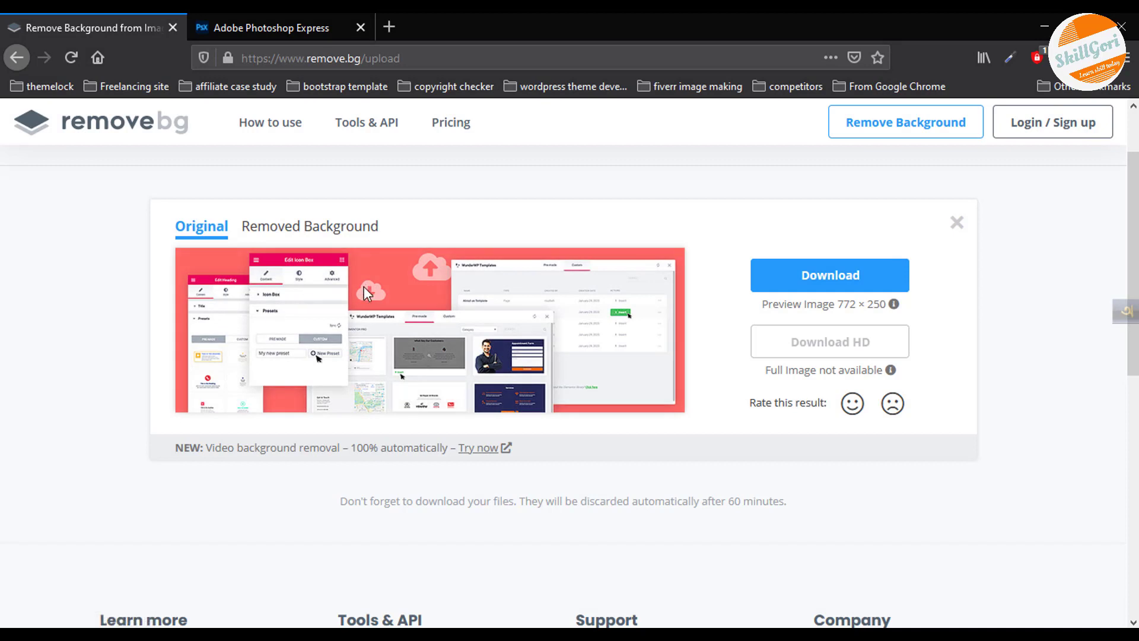
click(308, 237)
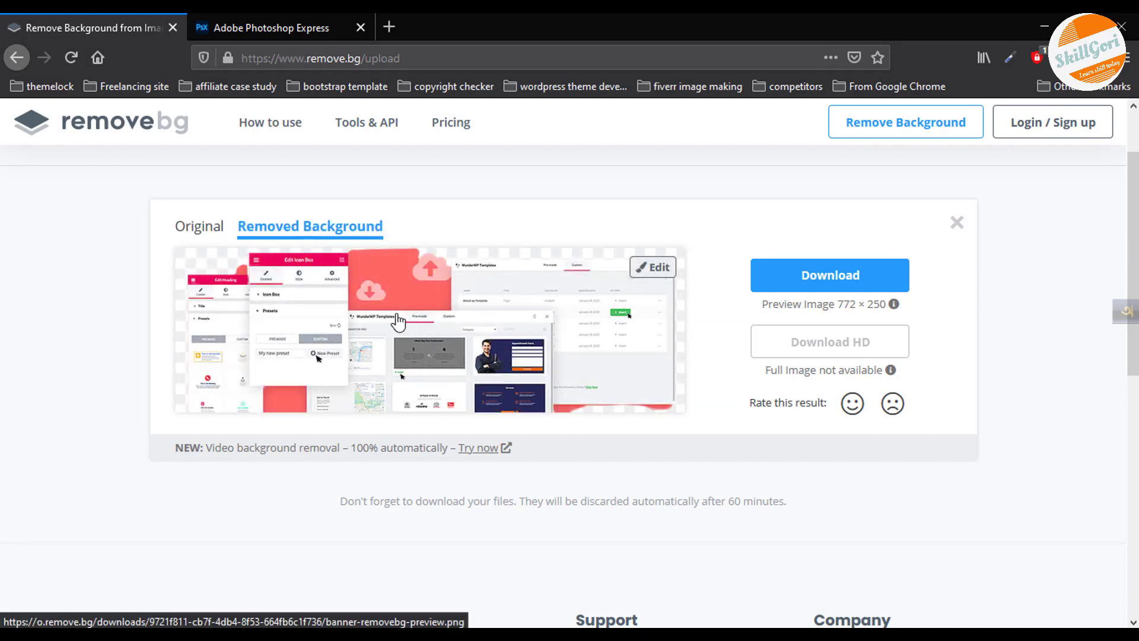
Open the banner cutout in the editor and set a wooden-plank photo background.
click(653, 274)
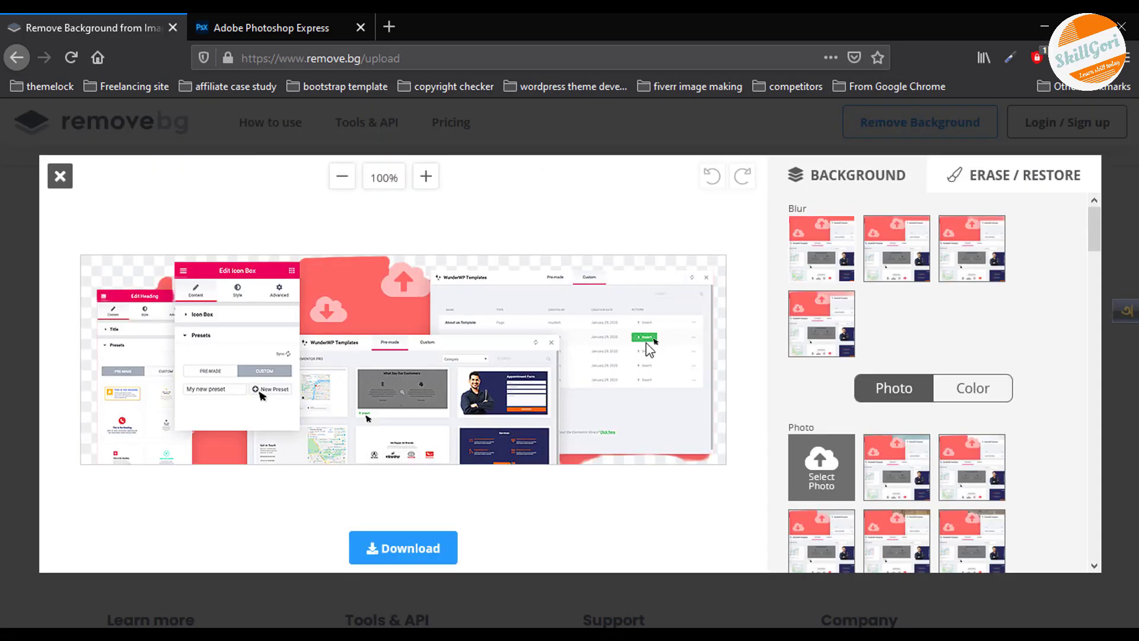
scroll(949, 403, down, 2)
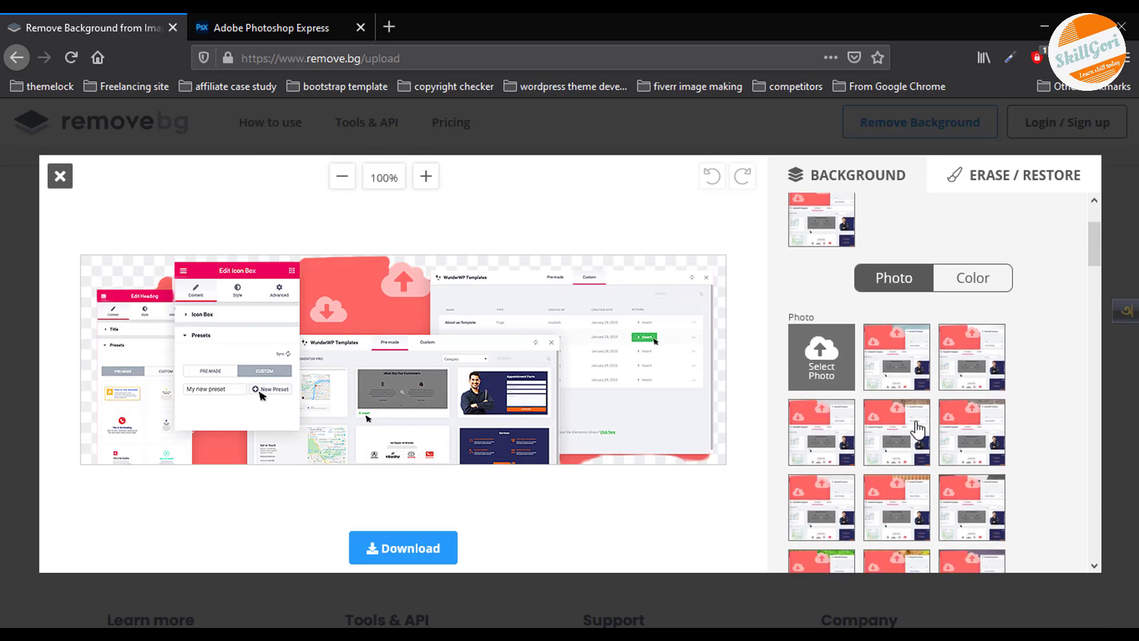
scroll(918, 363, up, 2)
scroll(908, 451, down, 2)
scroll(914, 501, down, 5)
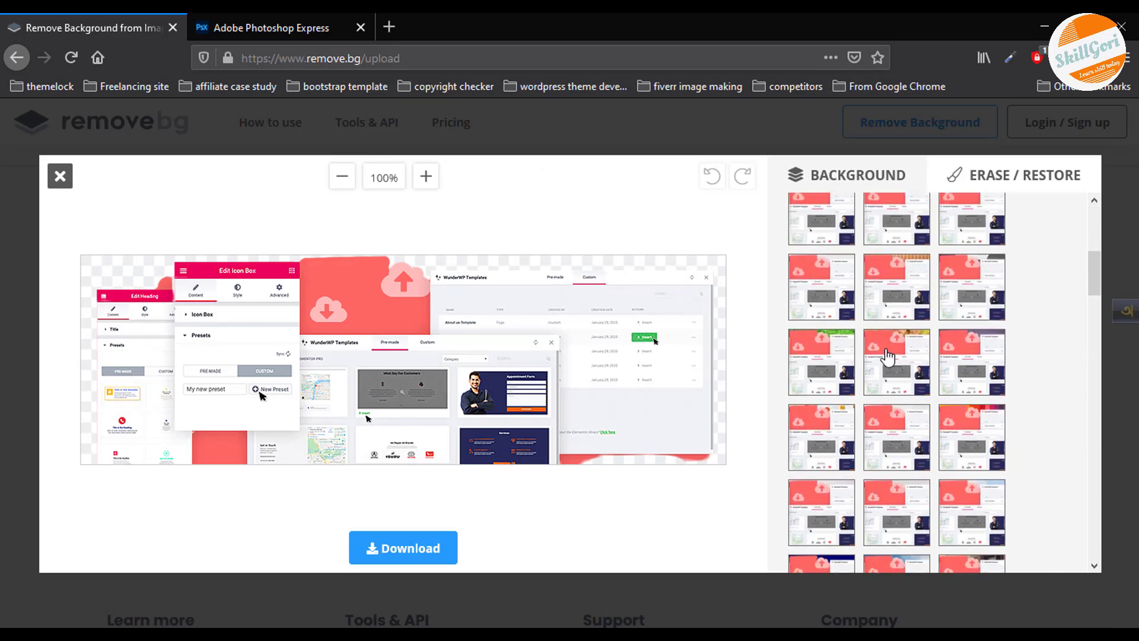
scroll(902, 415, down, 1)
click(899, 275)
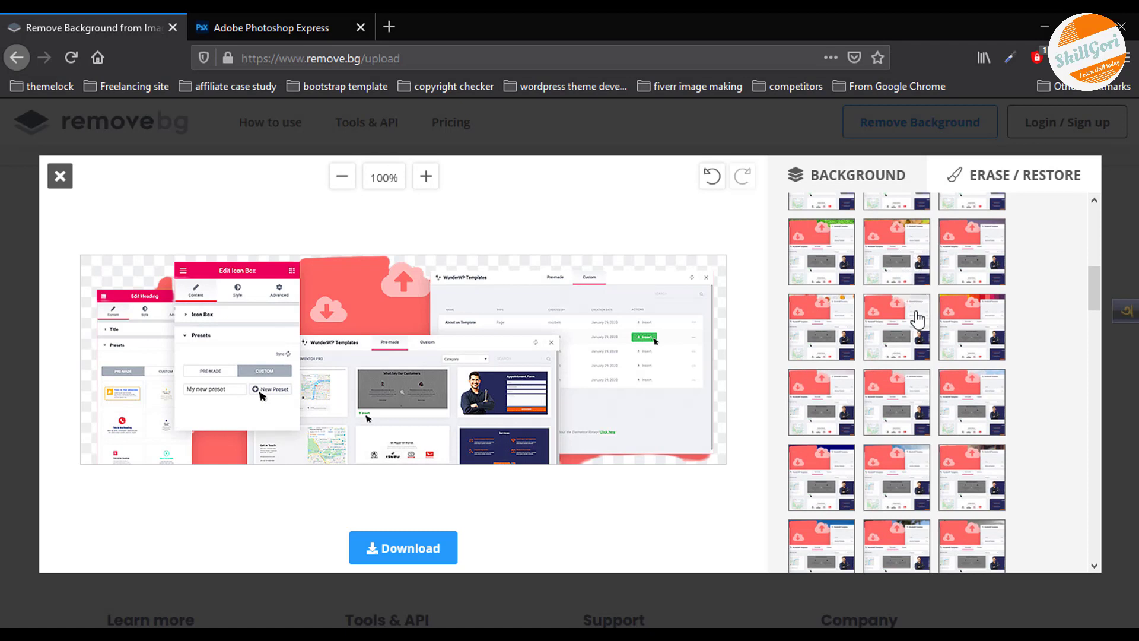
scroll(913, 314, up, 2)
scroll(887, 350, up, 2)
scroll(883, 325, up, 3)
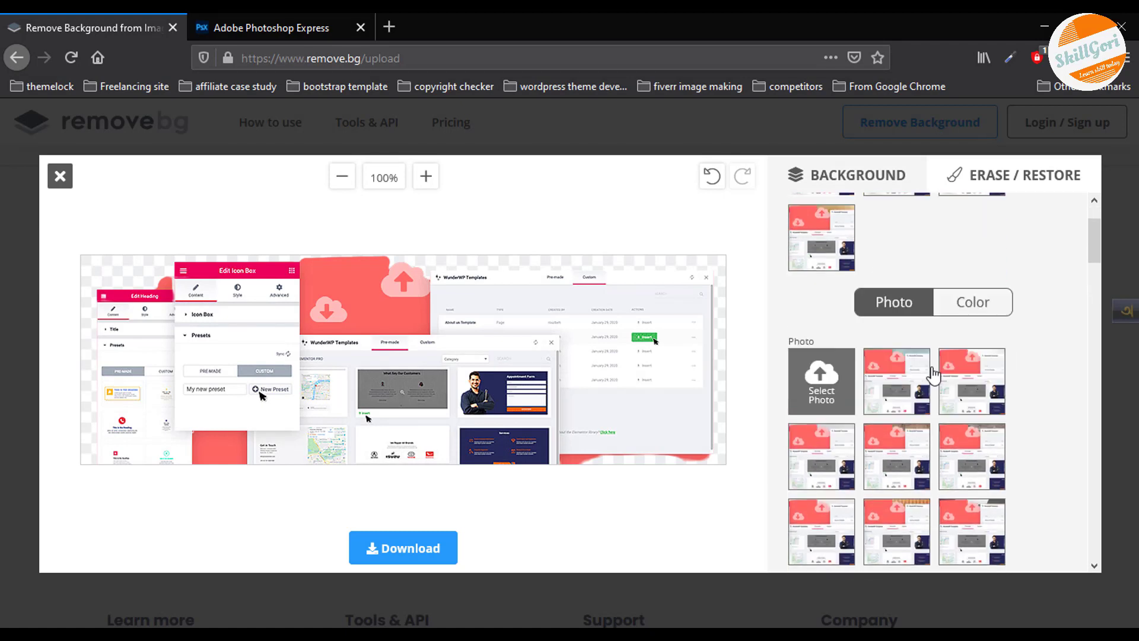
click(960, 336)
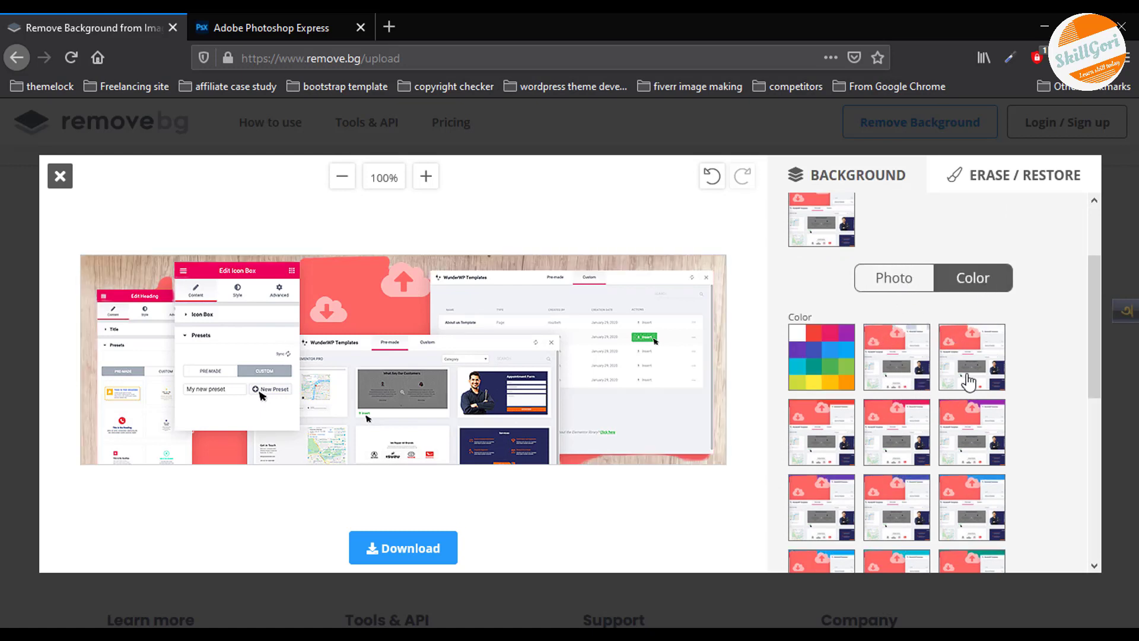
Try a custom #743636 colour, then purple and blue, settling on a purple background.
click(831, 364)
drag(544, 288, 577, 270)
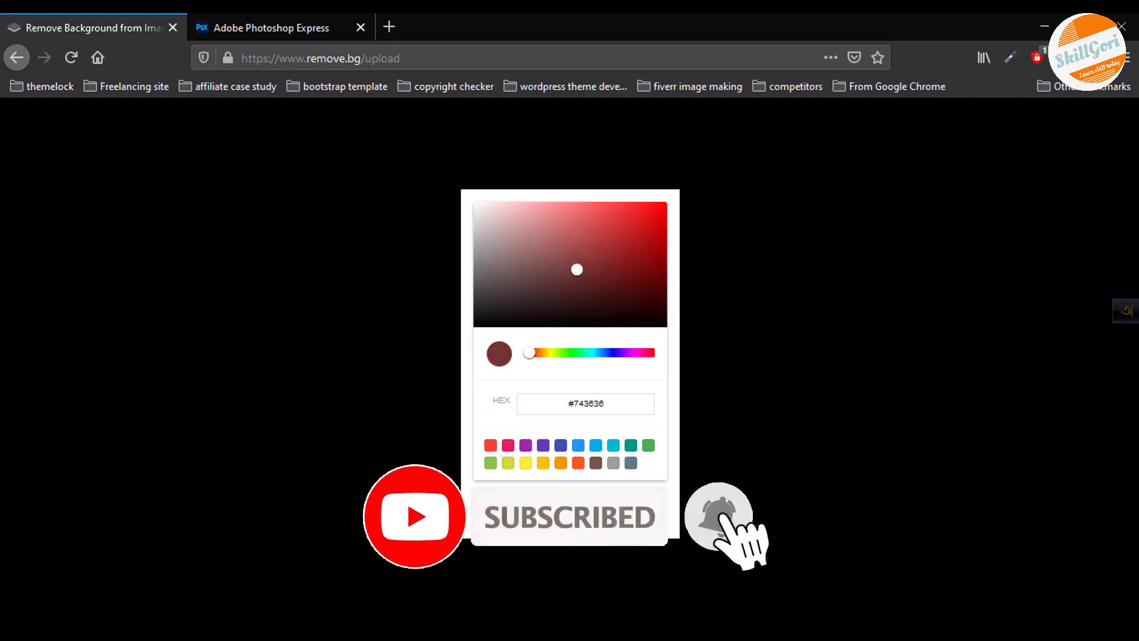
click(261, 344)
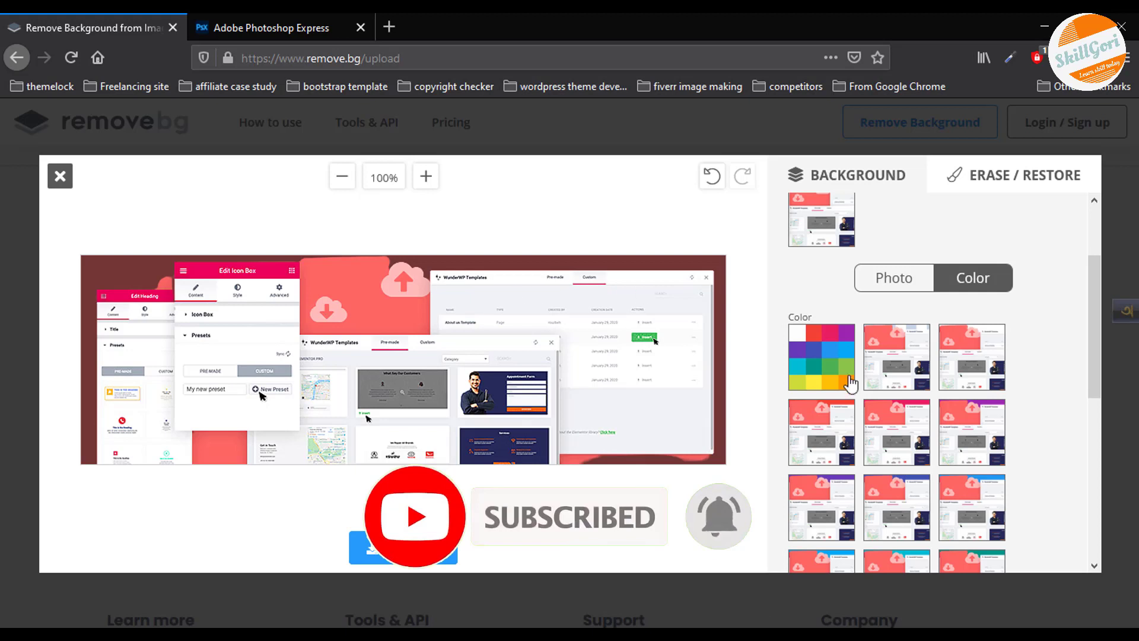
click(967, 439)
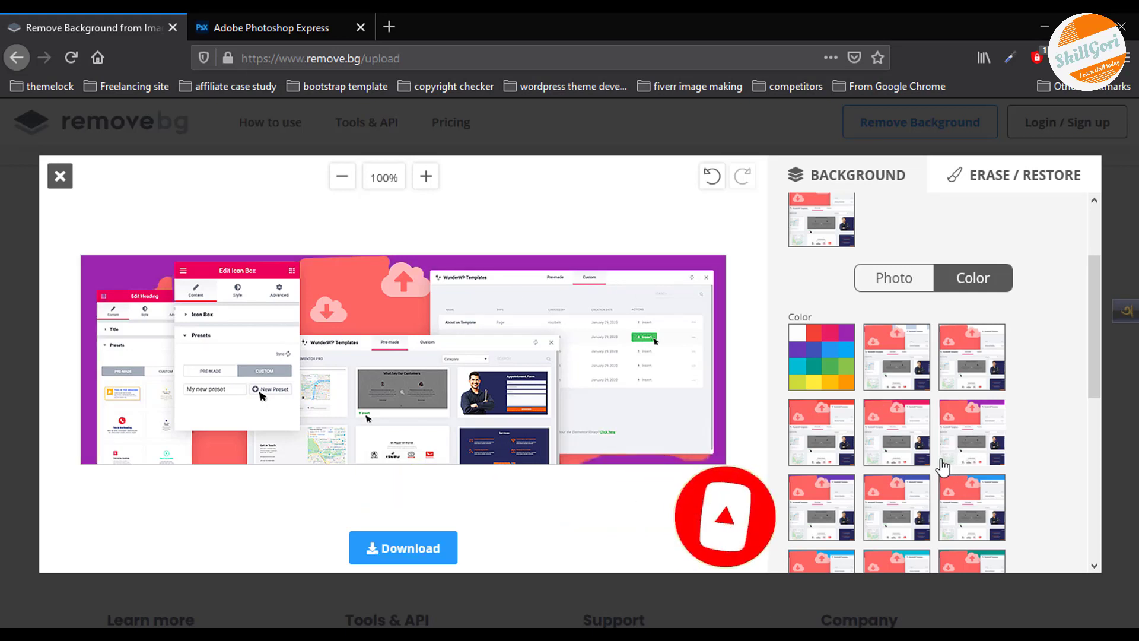
scroll(967, 439, down, 2)
click(969, 418)
click(889, 406)
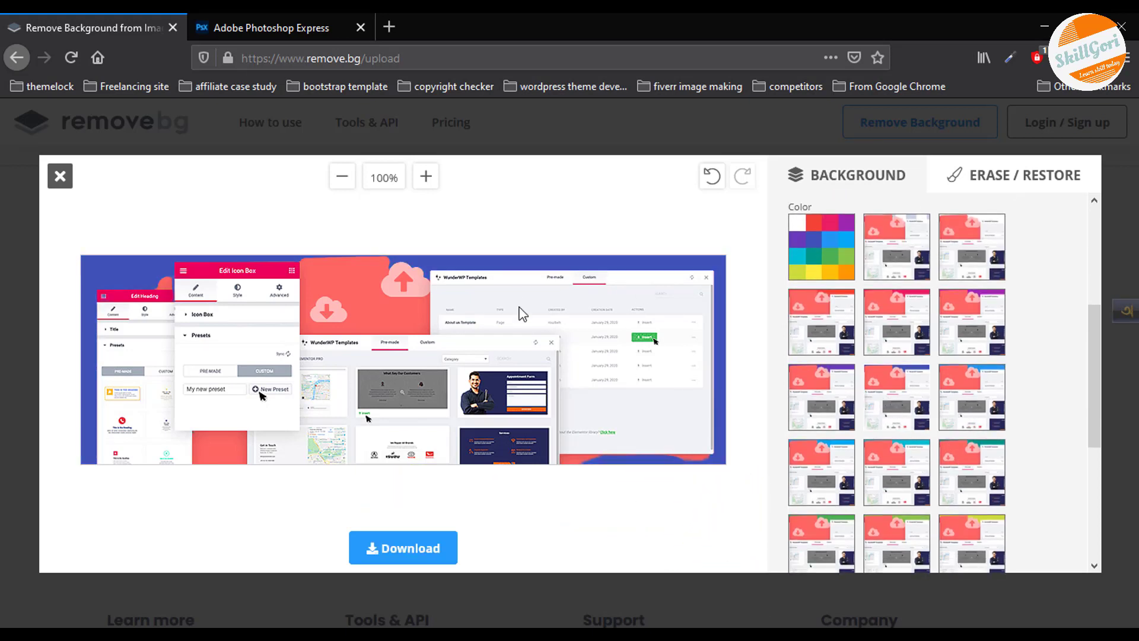
scroll(893, 404, up, 4)
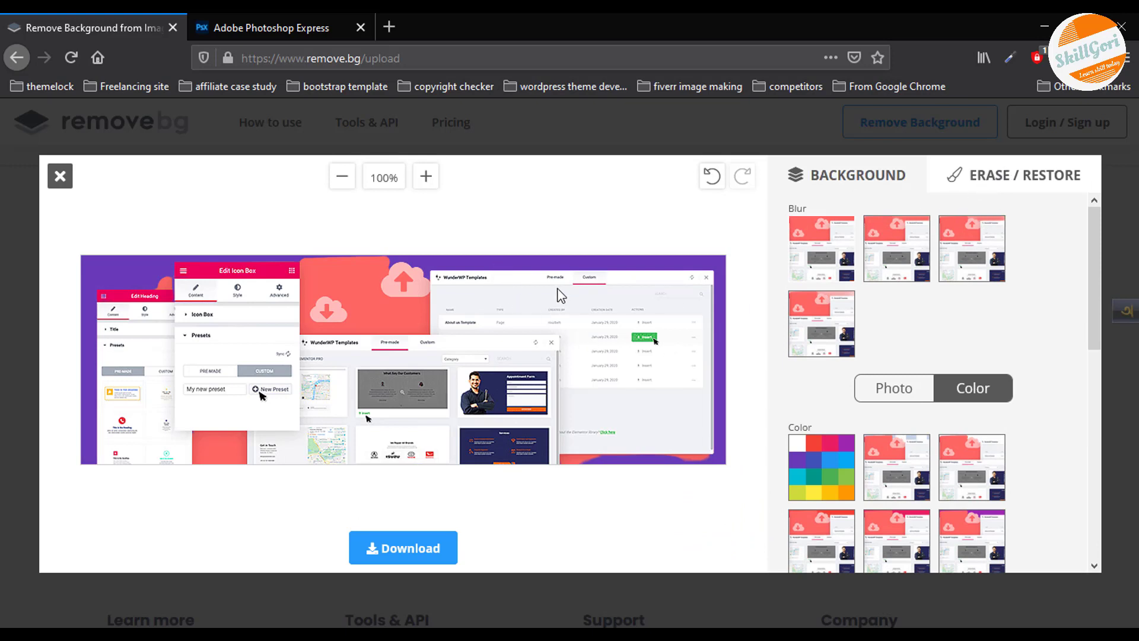
Erase the top and left areas of the banner with the Erase brush, then close the editor.
click(1012, 177)
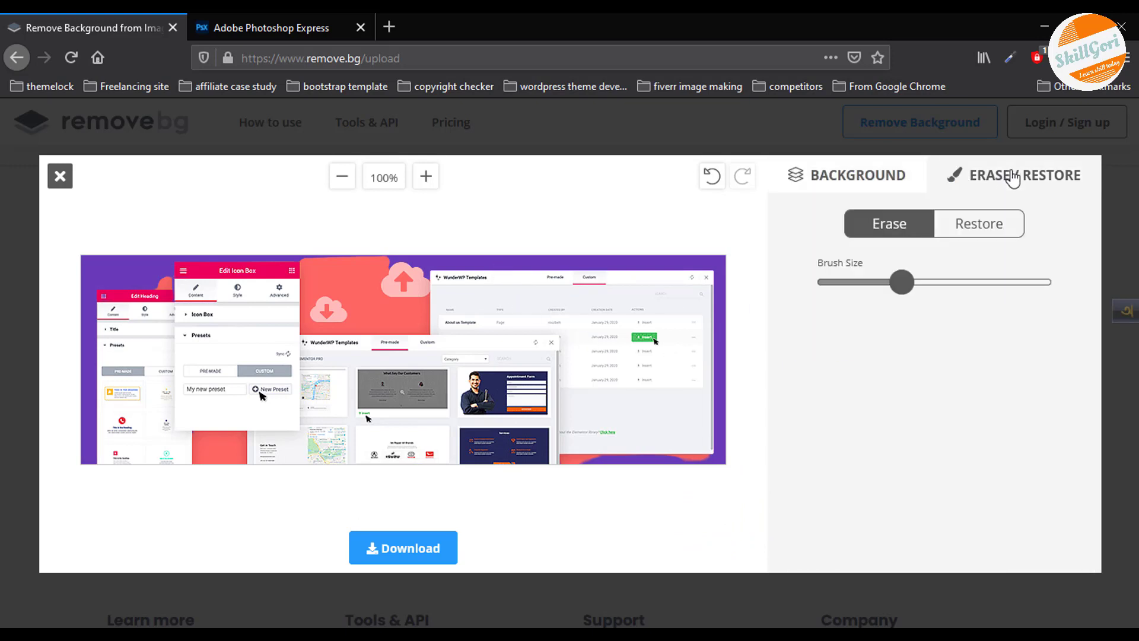
mouse_move(505, 333)
mouse_down()
mouse_move(488, 370)
mouse_move(101, 339)
mouse_move(339, 289)
mouse_move(585, 366)
mouse_move(547, 364)
mouse_up()
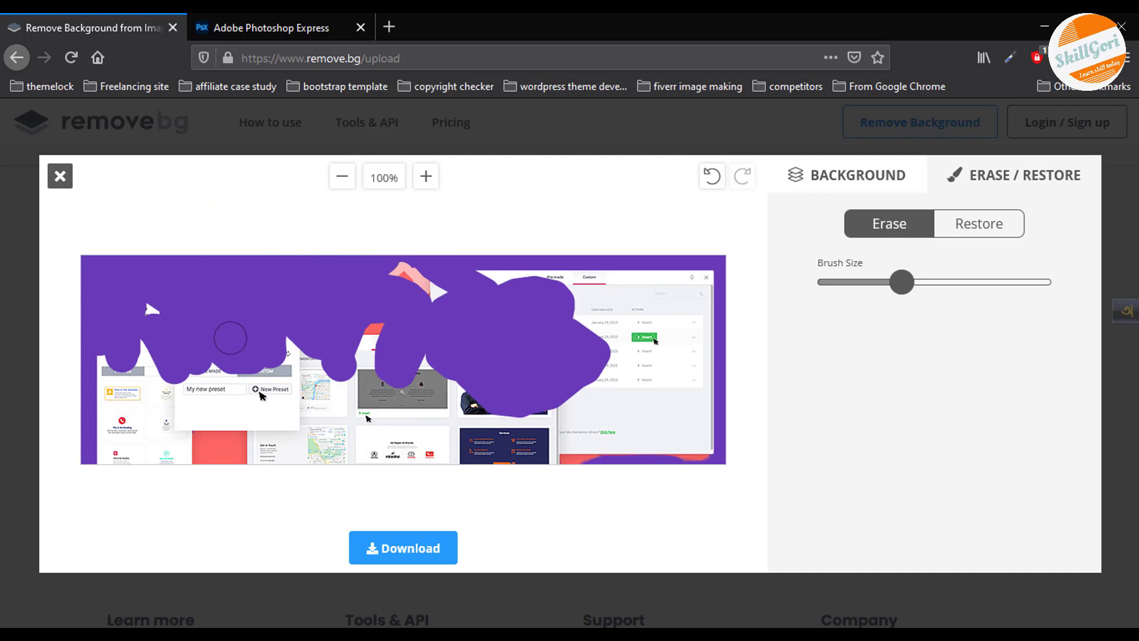
mouse_move(230, 338)
mouse_down()
mouse_move(168, 313)
mouse_move(353, 374)
mouse_move(366, 331)
mouse_move(382, 323)
mouse_move(415, 362)
mouse_move(466, 365)
mouse_move(407, 351)
mouse_move(409, 336)
mouse_up()
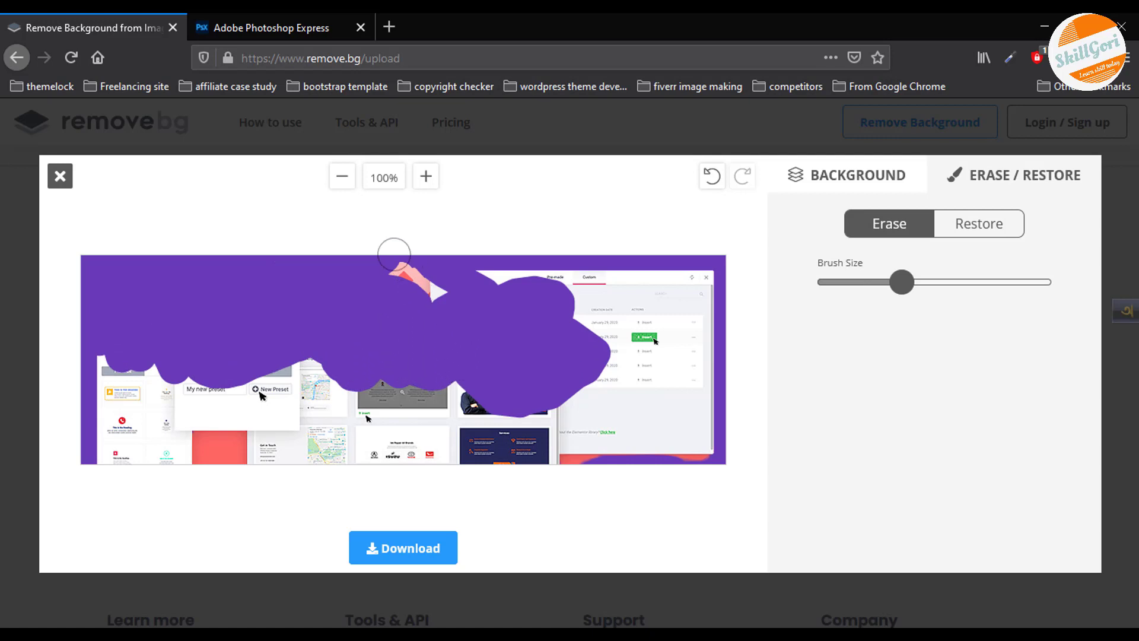
mouse_move(394, 254)
mouse_down()
mouse_move(439, 287)
mouse_move(398, 280)
mouse_up()
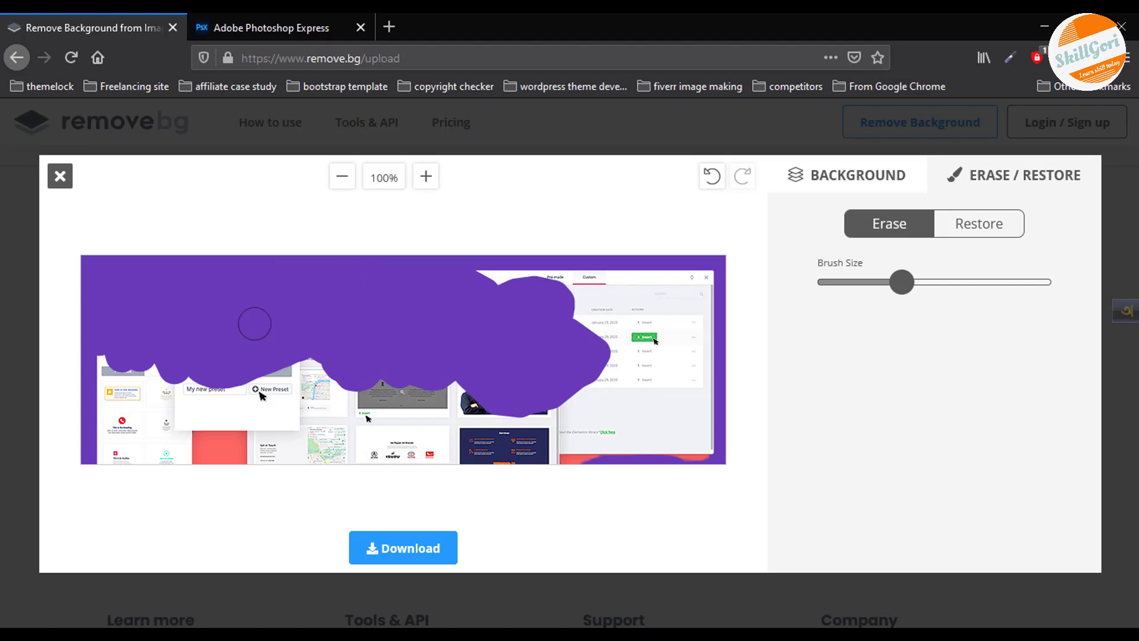
mouse_move(196, 358)
mouse_down()
mouse_move(127, 354)
mouse_move(469, 374)
mouse_up()
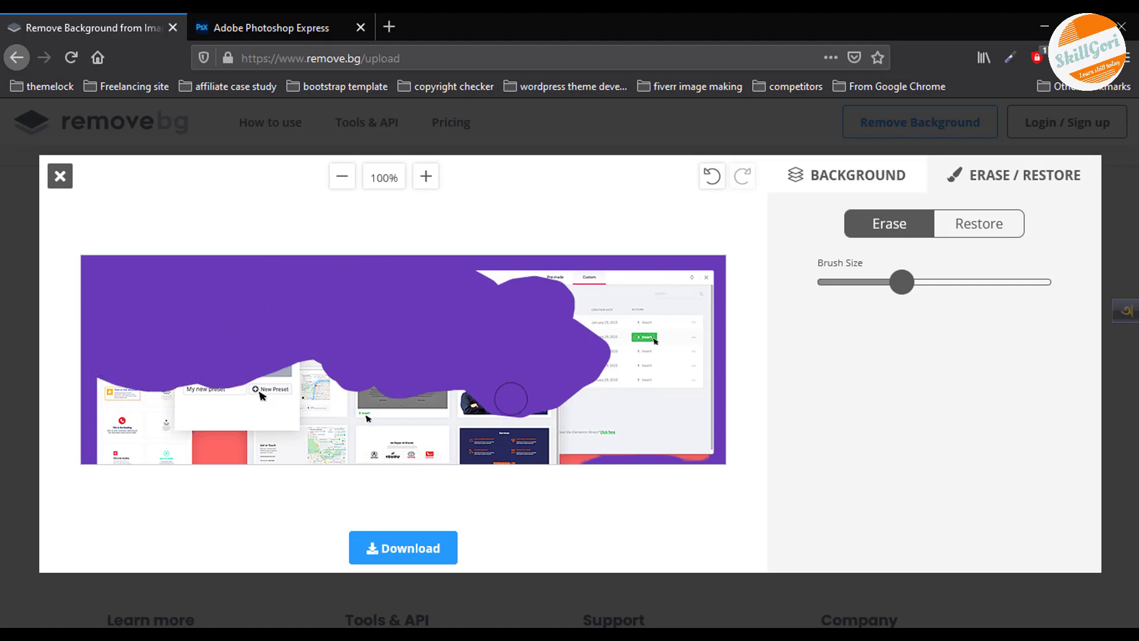
drag(527, 292, 433, 255)
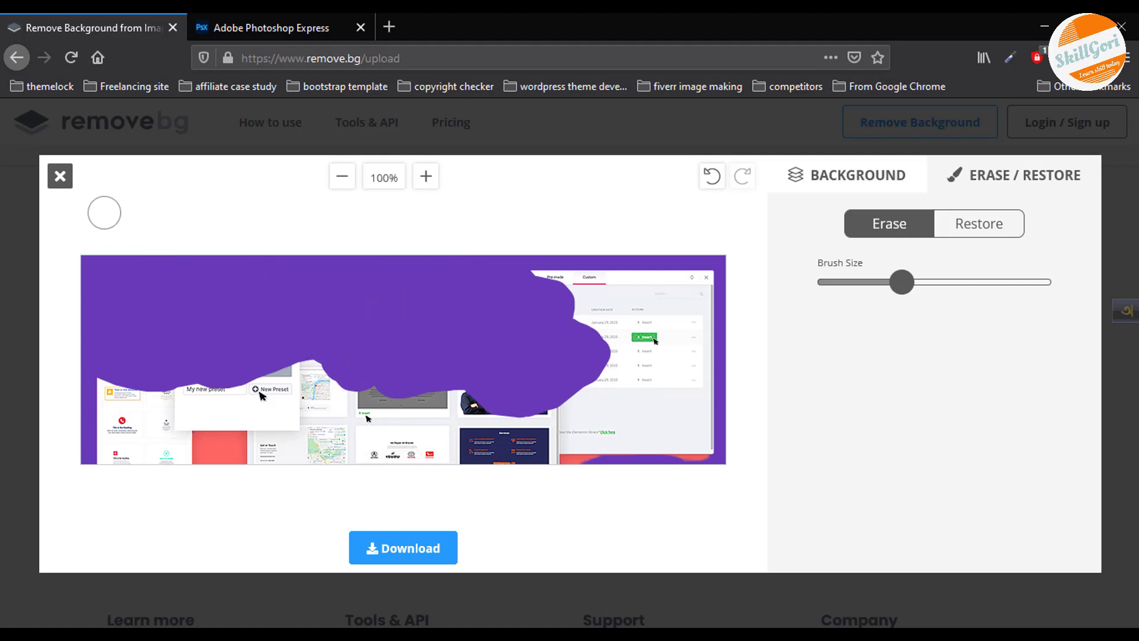
click(58, 179)
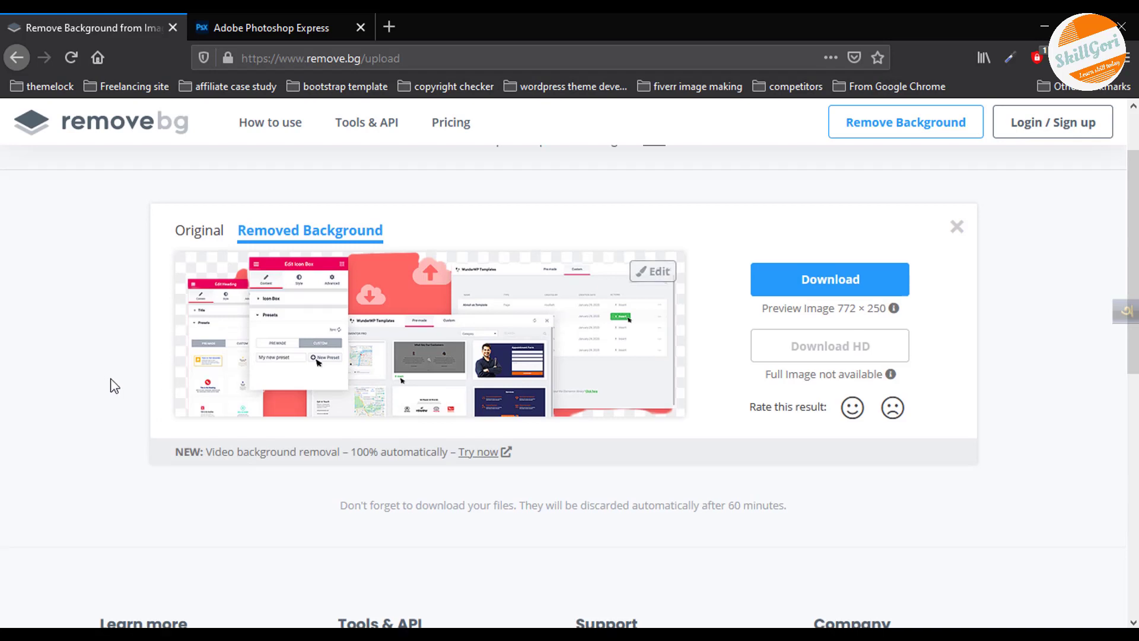
Leave remove.bg for Adobe Photoshop Express's 'Select an image to edit' page.
scroll(107, 380, up, 2)
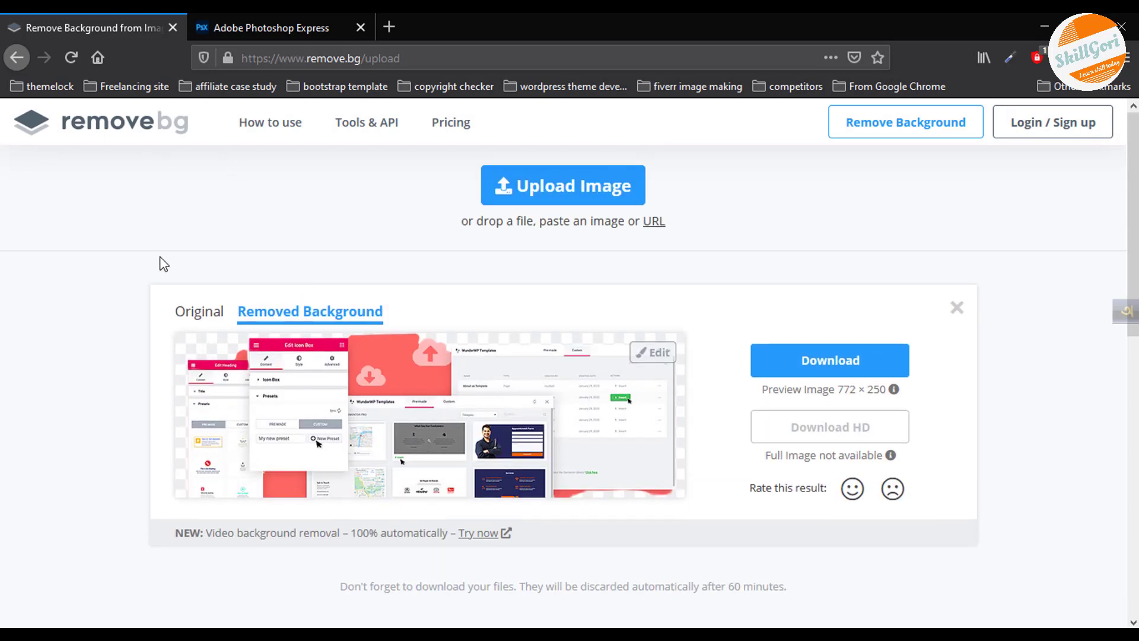
click(243, 27)
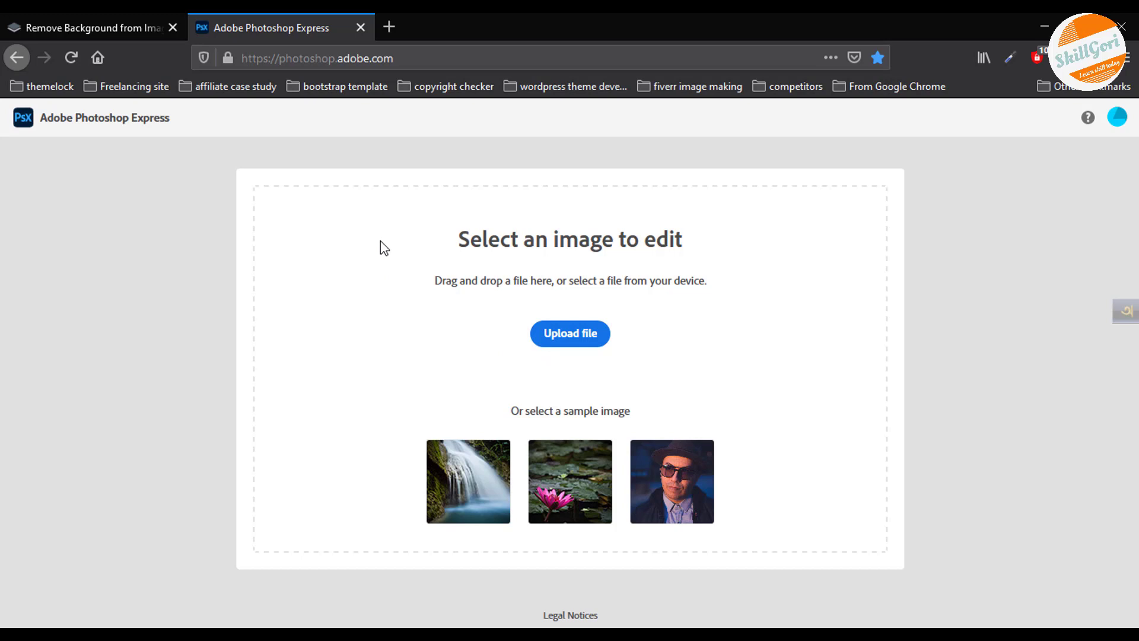
Compare the remove.bg result with Photoshop Express's upload page, ending back on remove.bg.
click(95, 25)
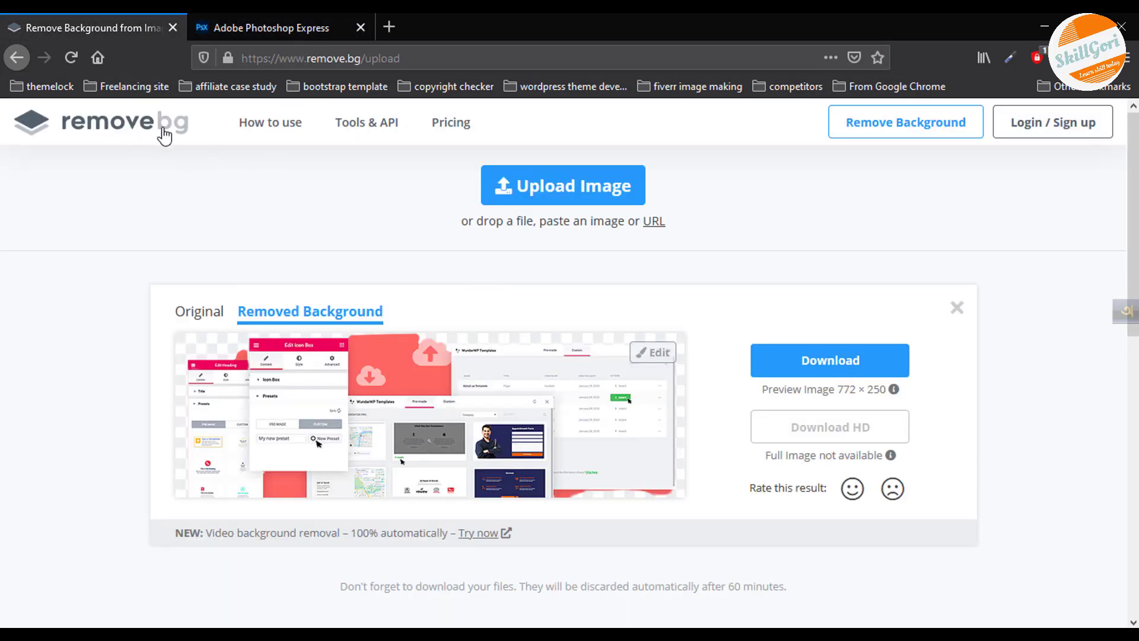
click(250, 28)
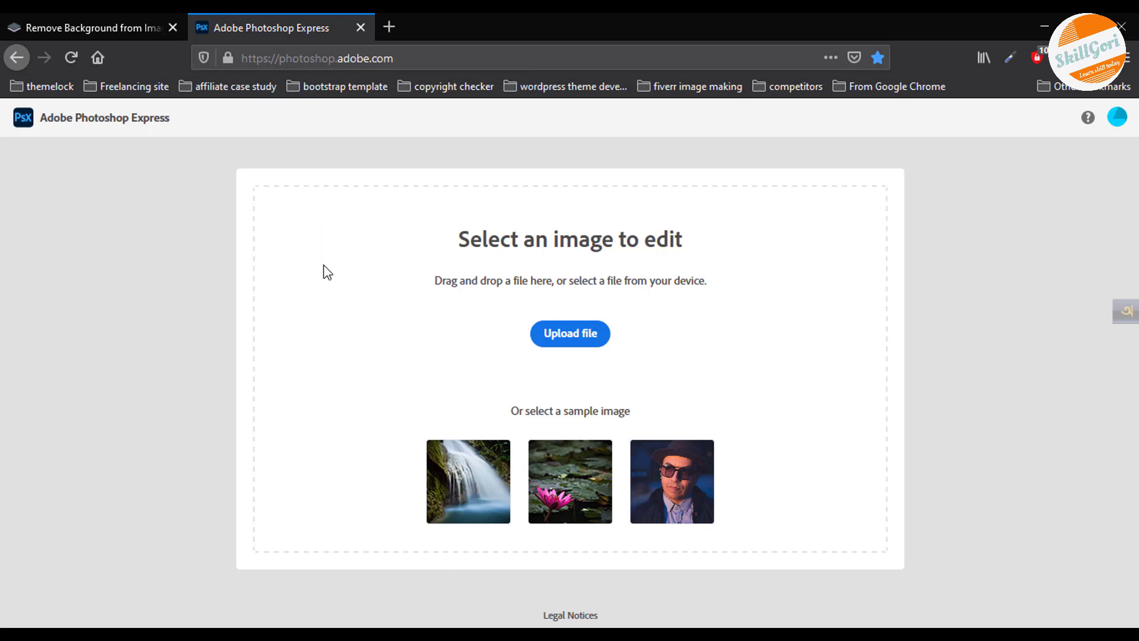
click(101, 16)
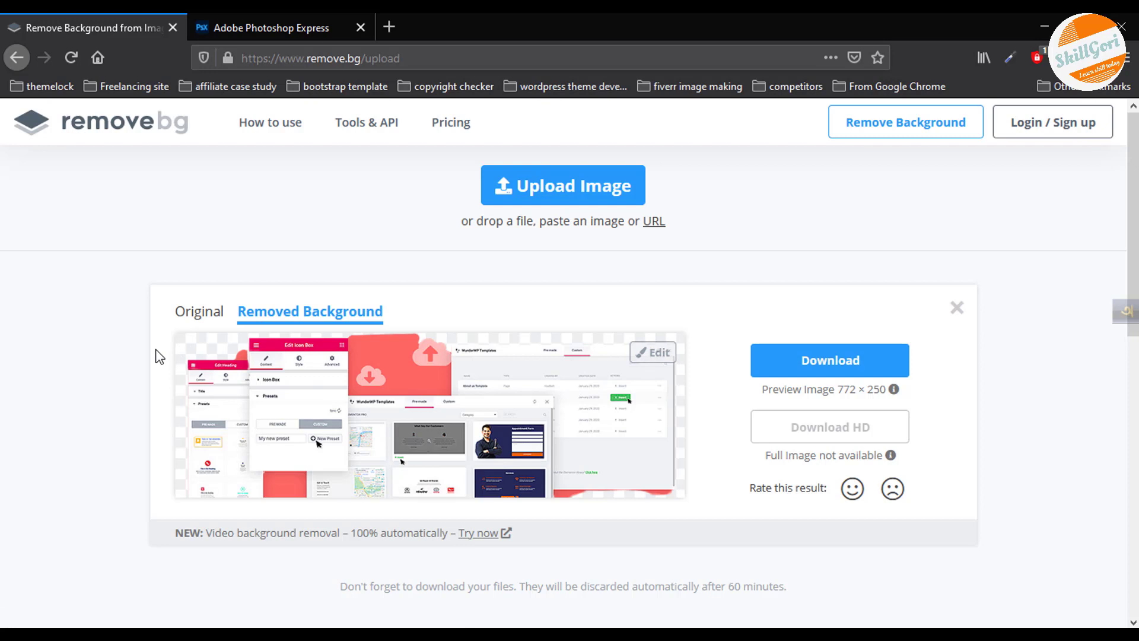
click(261, 20)
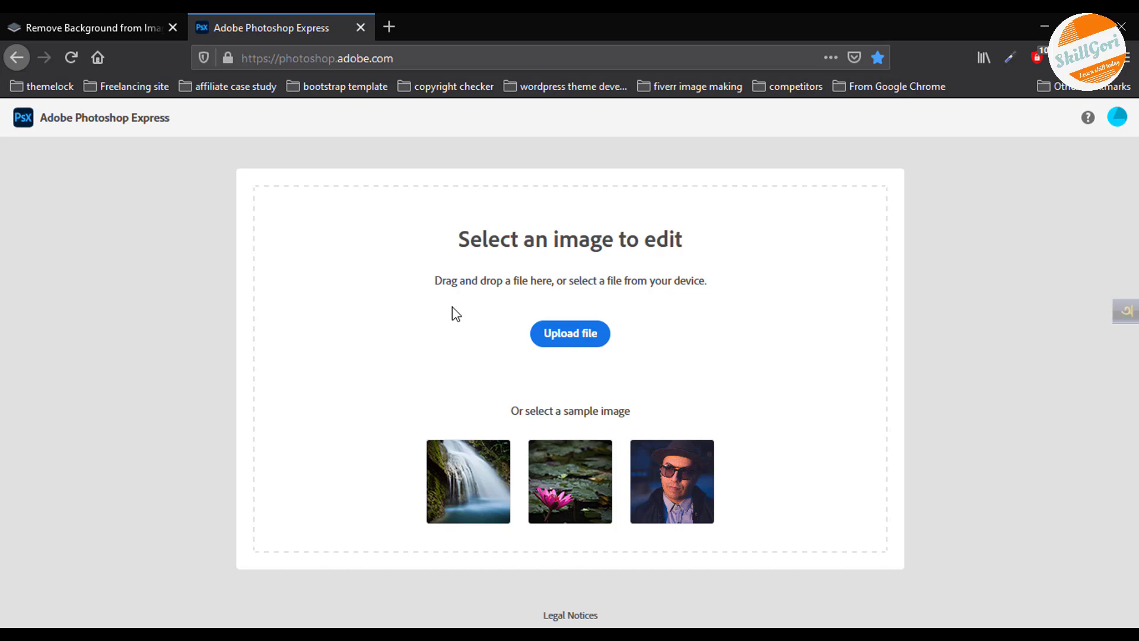
click(80, 26)
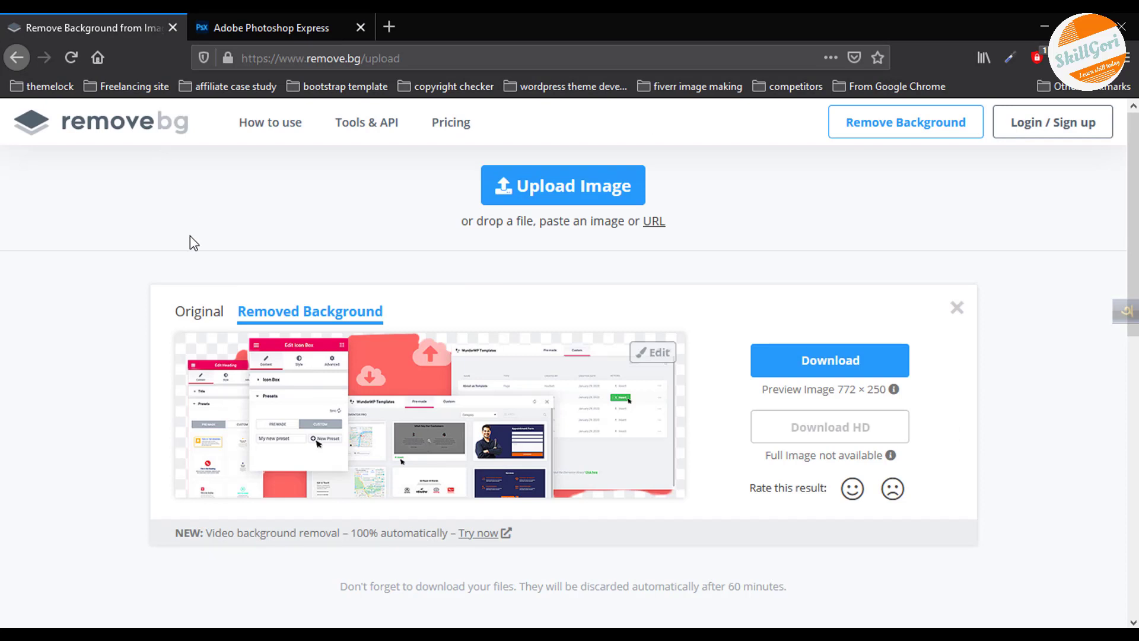
scroll(194, 248, down, 2)
scroll(178, 291, up, 2)
click(265, 24)
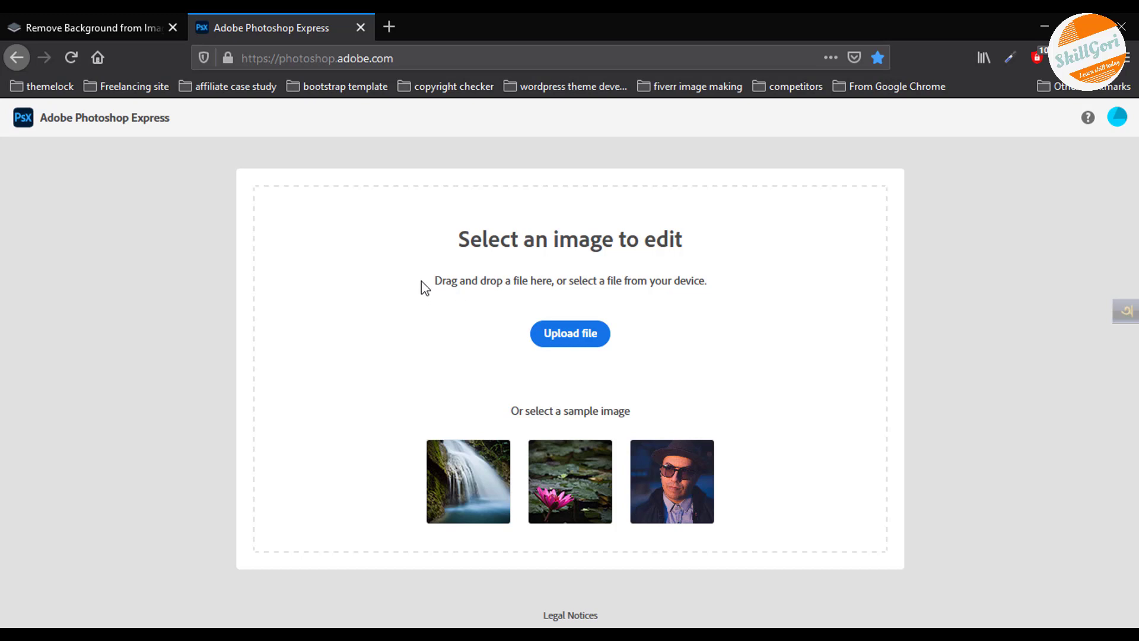
key(ctrl+shift+Tab)
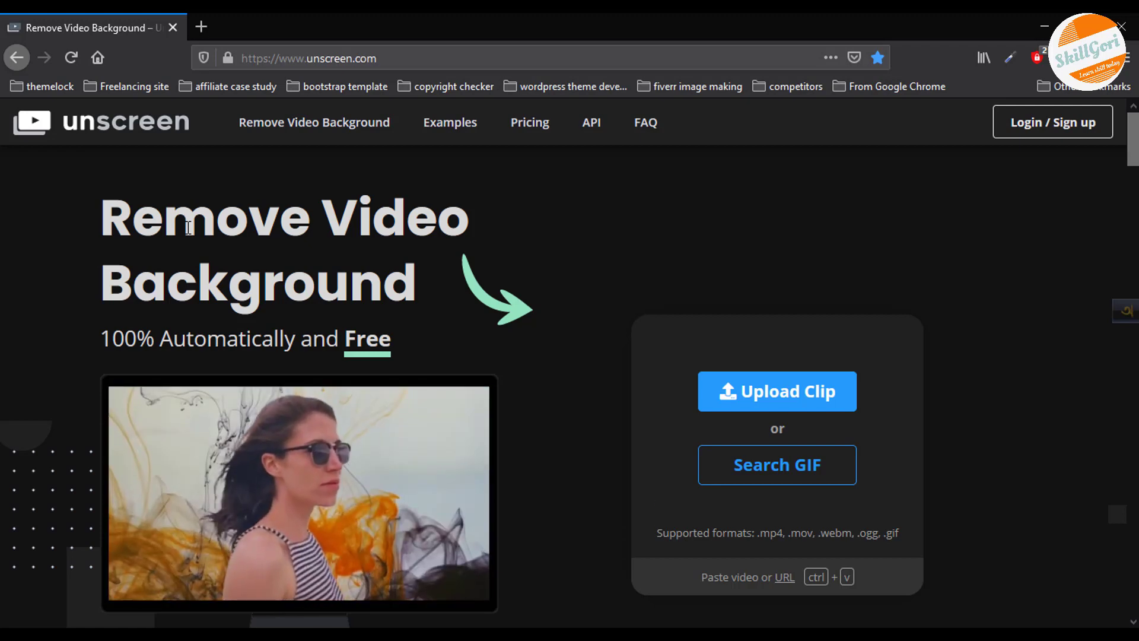
scroll(290, 326, down, 3)
scroll(414, 506, down, 2)
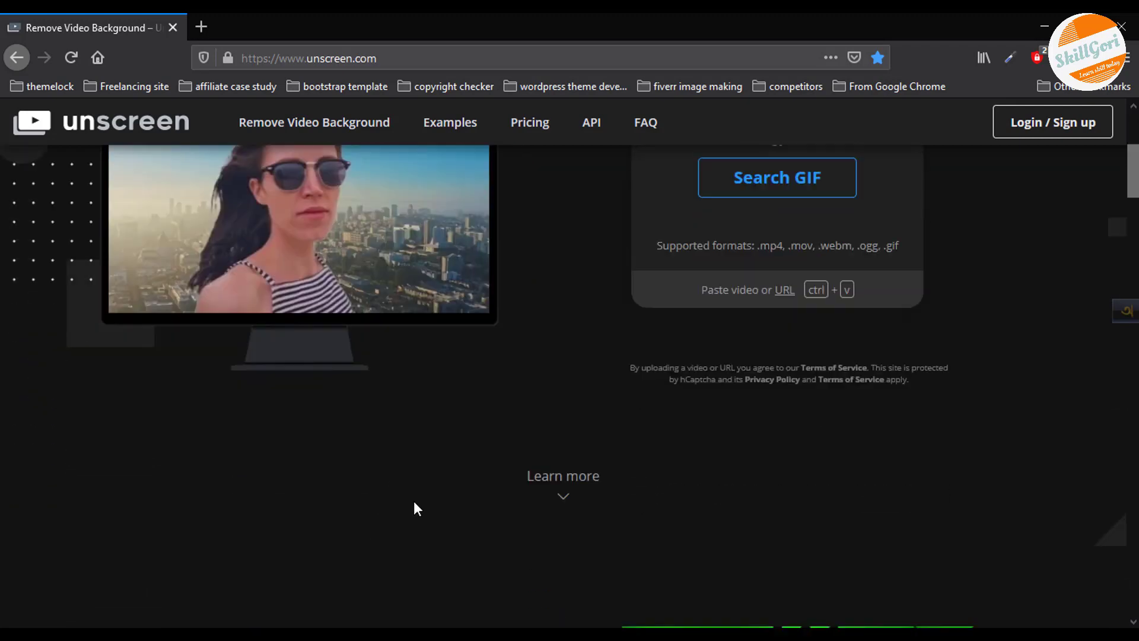
scroll(443, 431, down, 3)
scroll(489, 434, down, 3)
scroll(489, 429, up, 1)
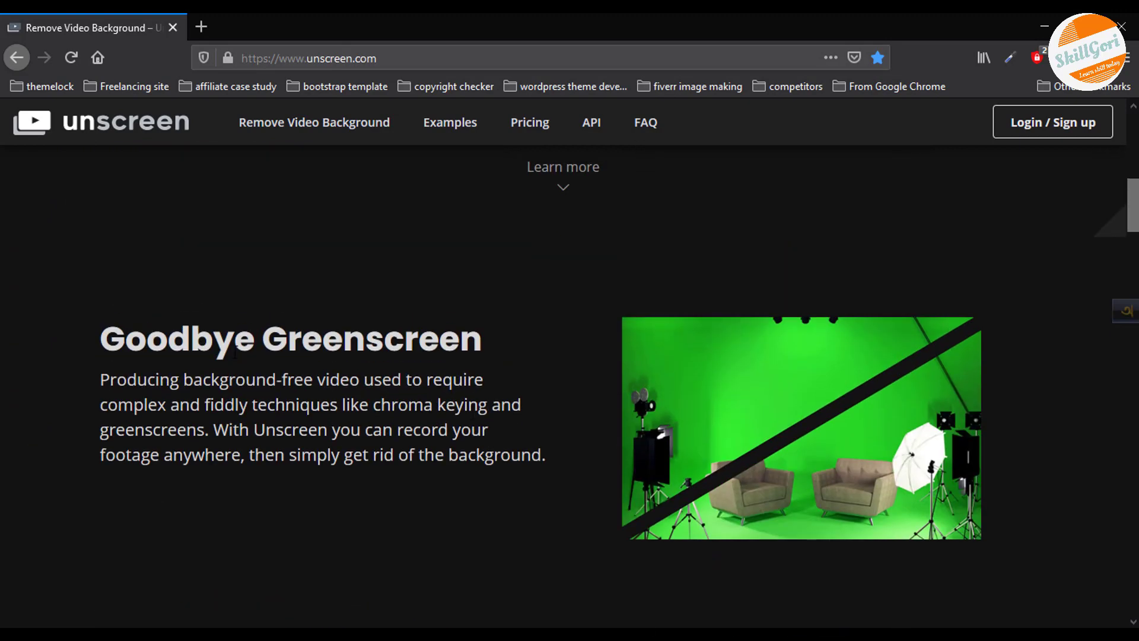
drag(156, 340, 496, 358)
click(496, 359)
scroll(507, 400, down, 3)
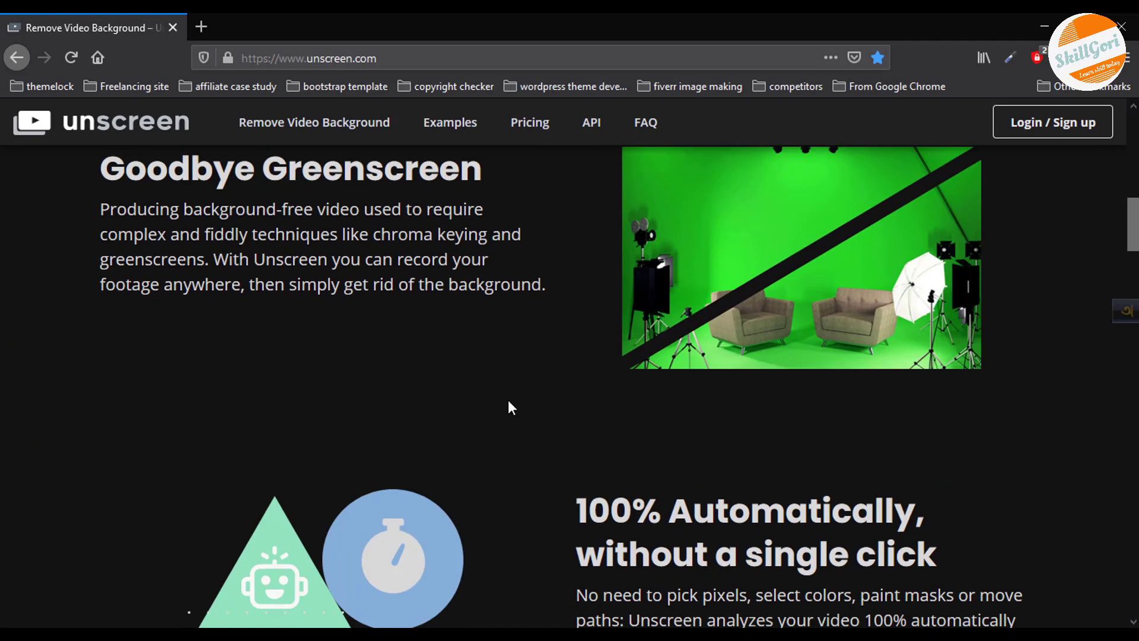
scroll(563, 452, down, 3)
scroll(594, 440, down, 2)
scroll(595, 439, up, 2)
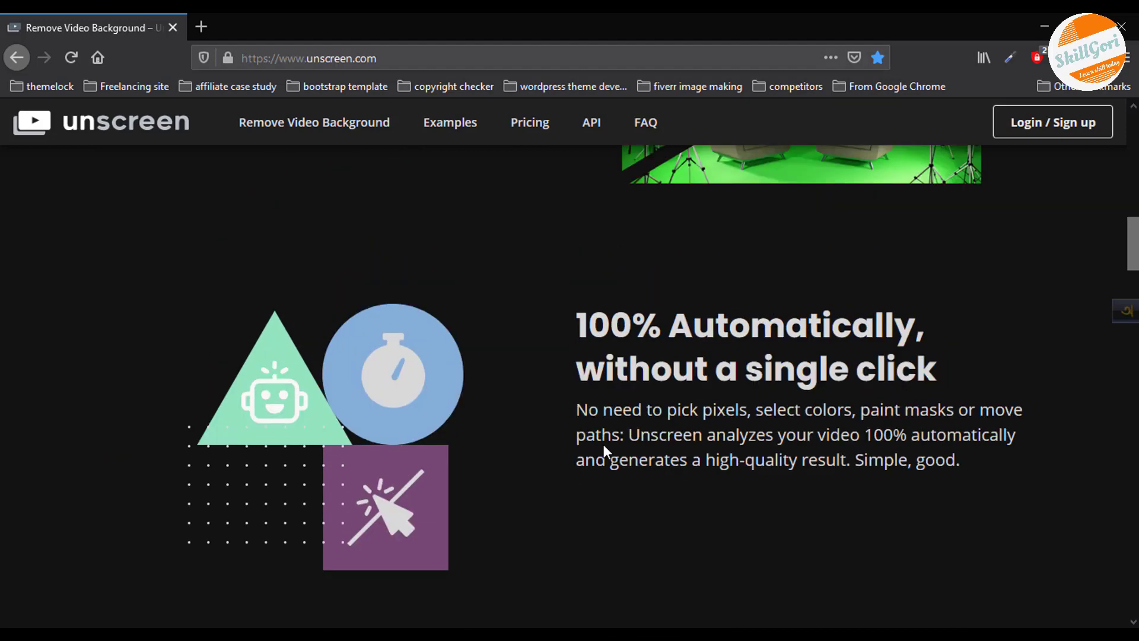
scroll(609, 451, down, 1)
scroll(614, 451, up, 2)
scroll(614, 451, up, 1)
scroll(616, 450, up, 5)
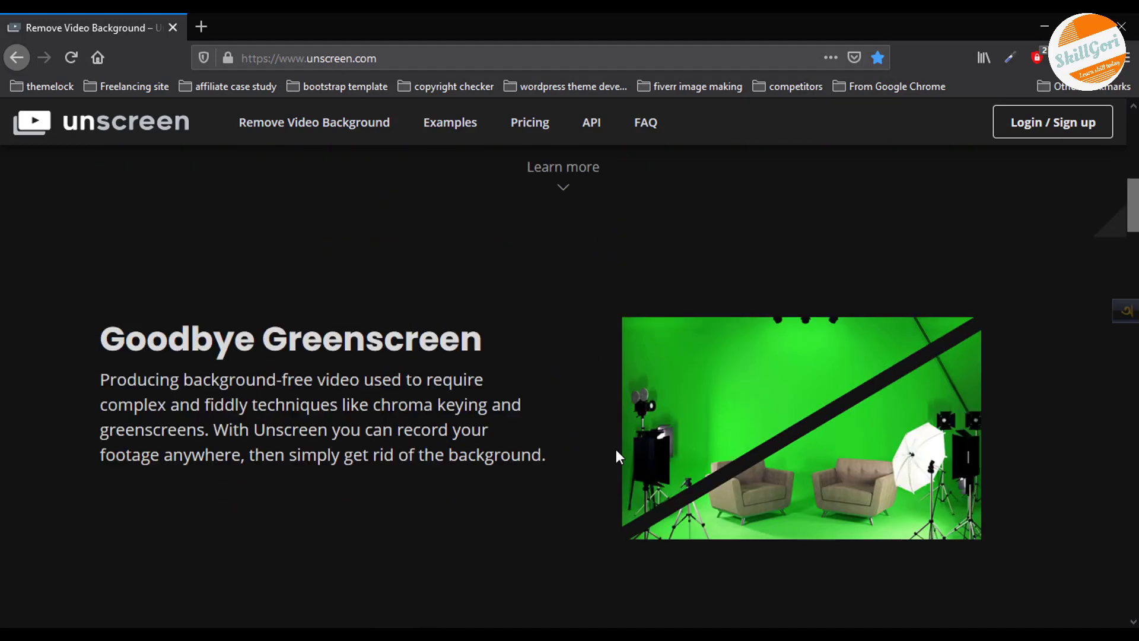
scroll(616, 451, up, 2)
scroll(617, 456, down, 1)
scroll(617, 456, down, 2)
scroll(617, 456, down, 1)
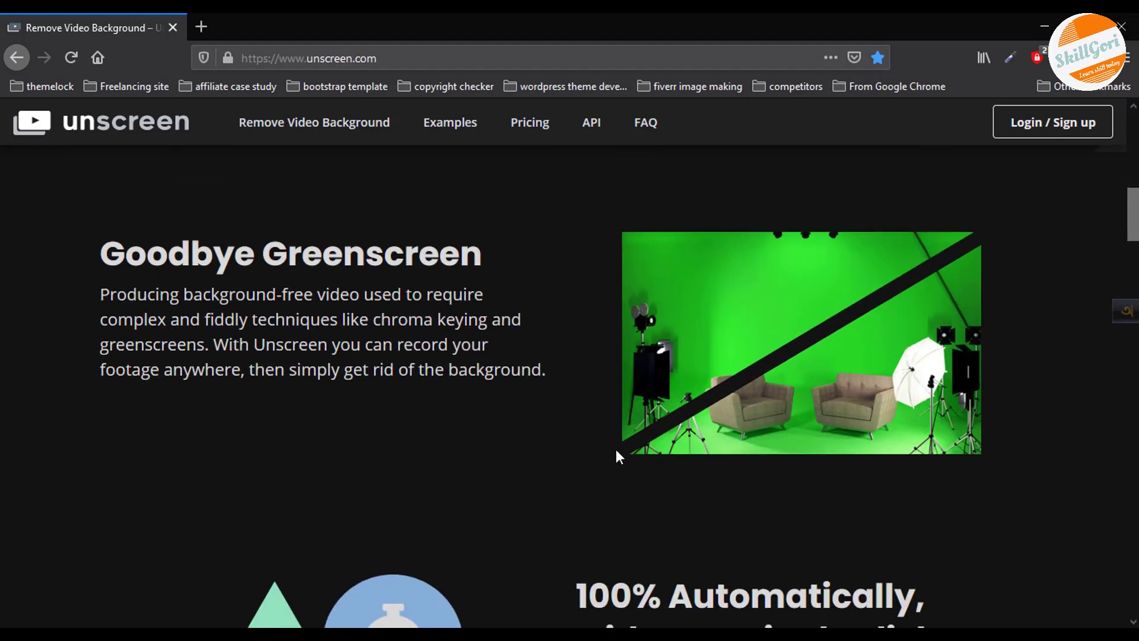
scroll(616, 457, down, 3)
scroll(618, 453, down, 2)
scroll(618, 454, down, 4)
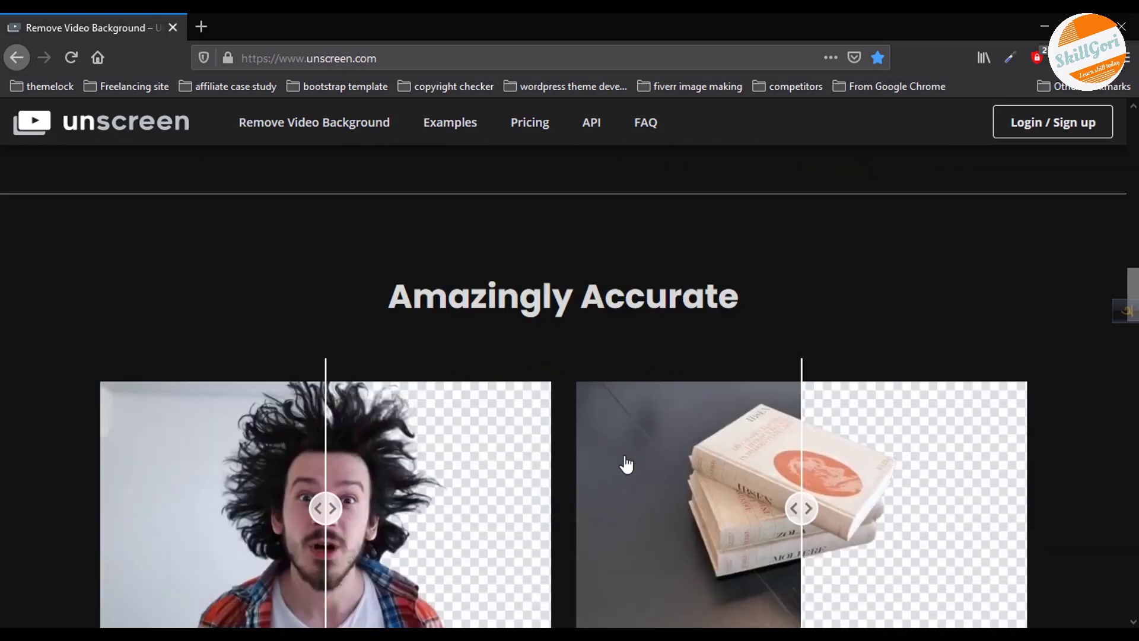
scroll(626, 457, down, 3)
scroll(508, 476, up, 2)
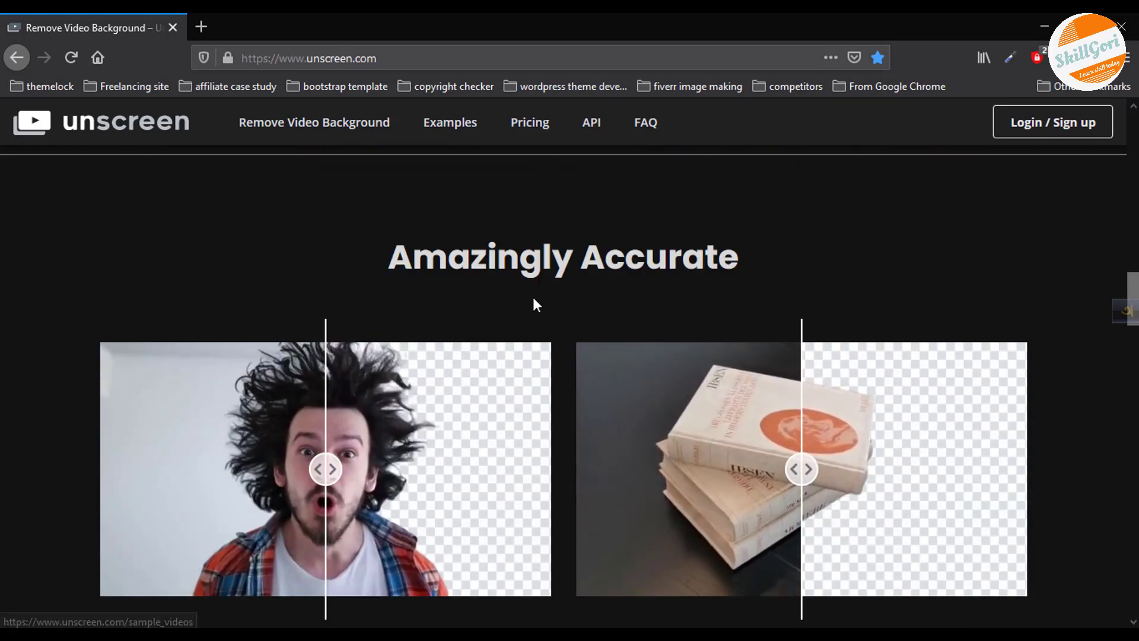
scroll(659, 409, down, 2)
scroll(635, 442, up, 1)
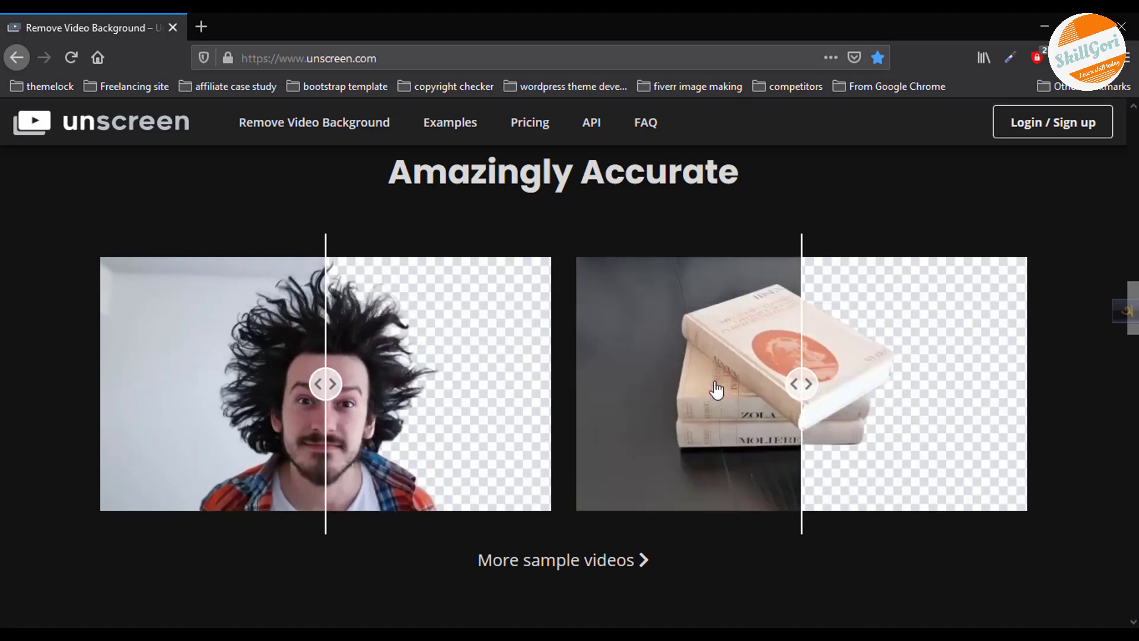
scroll(504, 552, down, 6)
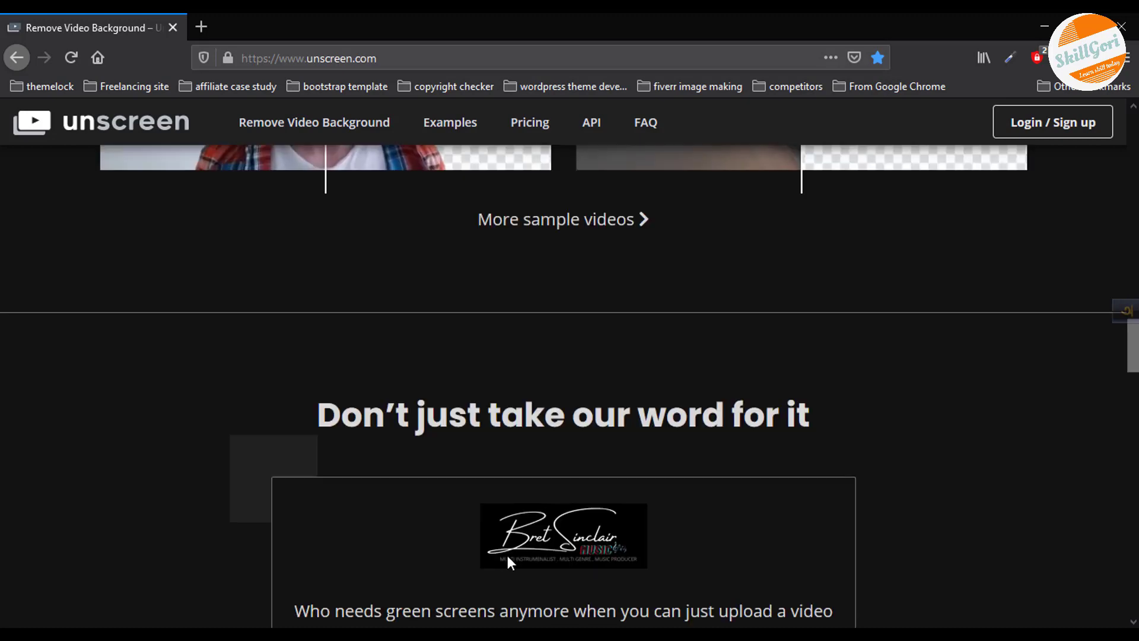
scroll(511, 551, down, 4)
scroll(514, 552, up, 2)
scroll(514, 551, up, 5)
scroll(513, 552, up, 5)
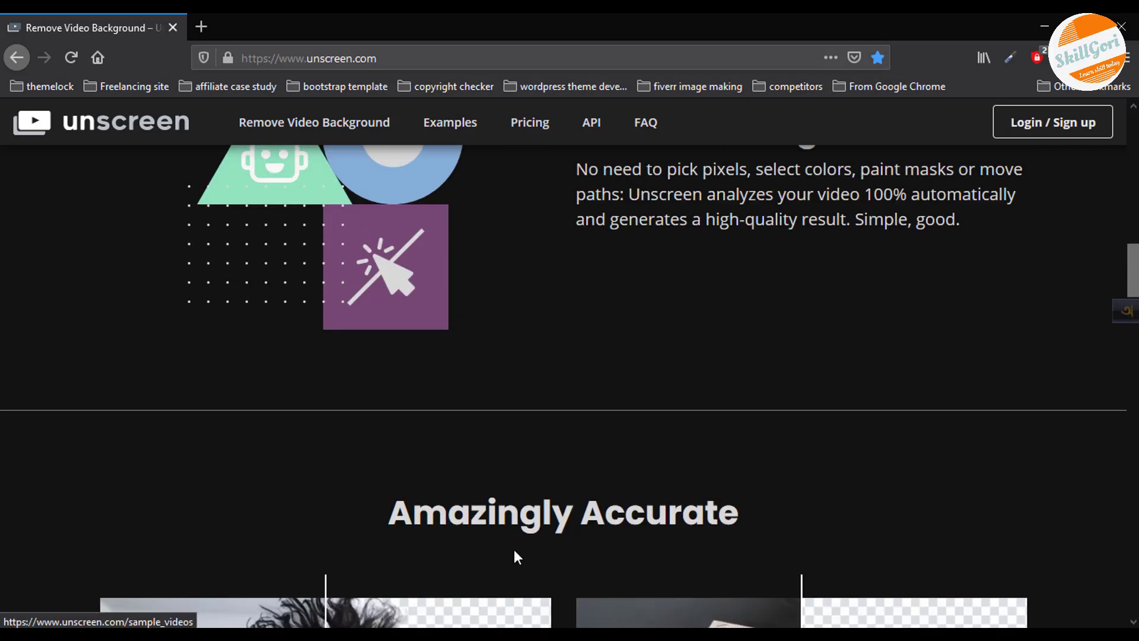
scroll(514, 552, up, 6)
scroll(514, 556, up, 5)
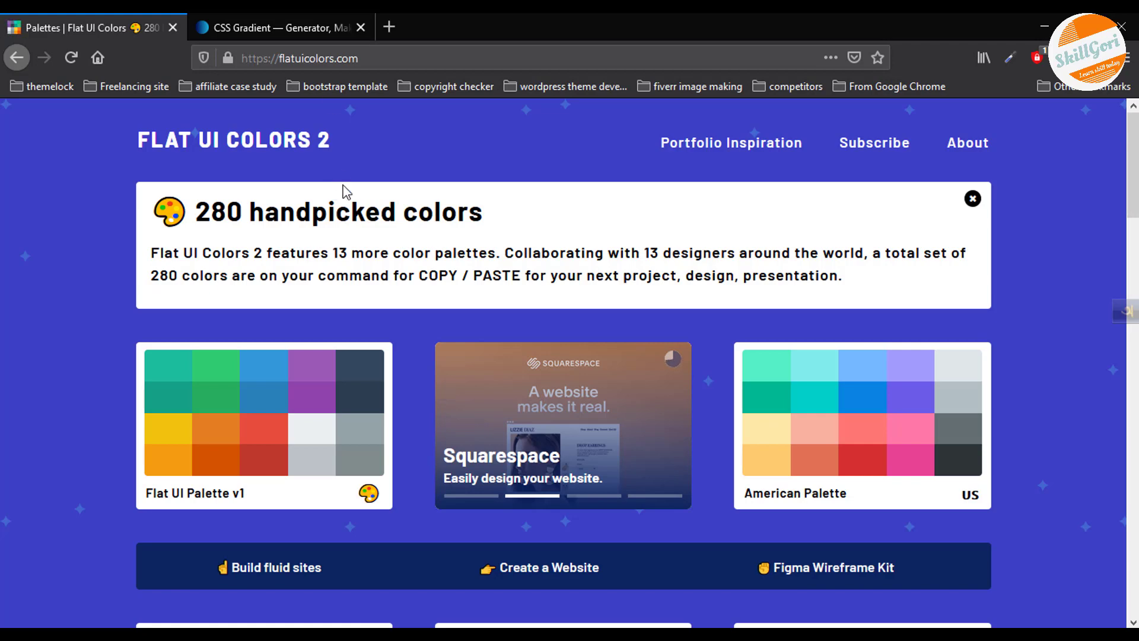
Open Flat UI Palette v1, copy Emerald's hex code #2ecc71, and return to the palette list.
scroll(268, 297, down, 3)
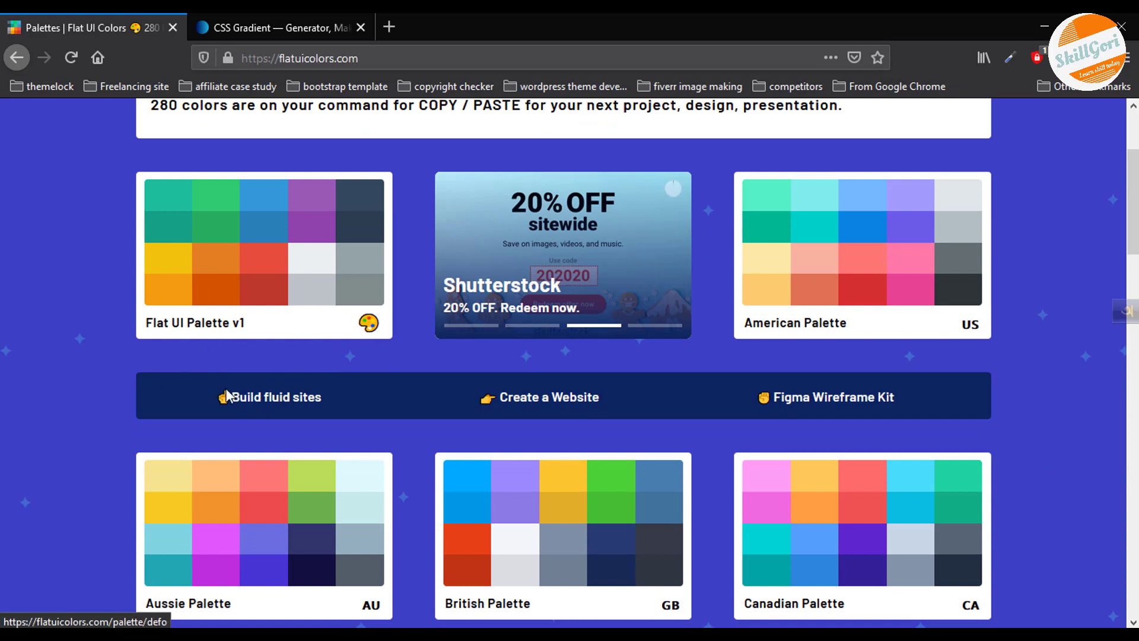
click(252, 261)
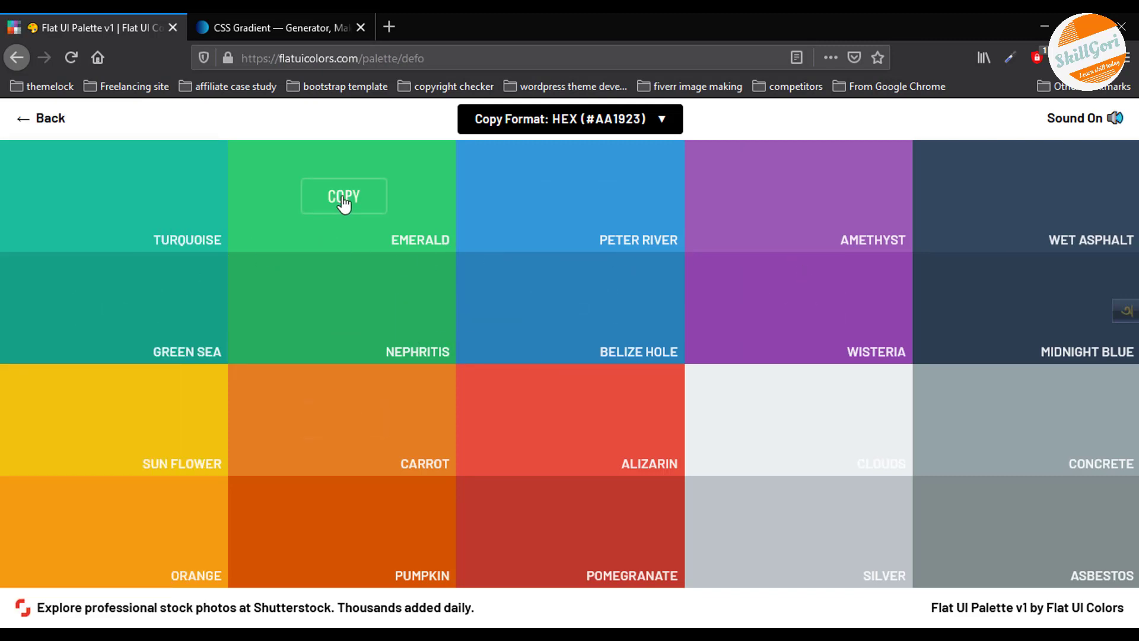
click(343, 201)
click(44, 121)
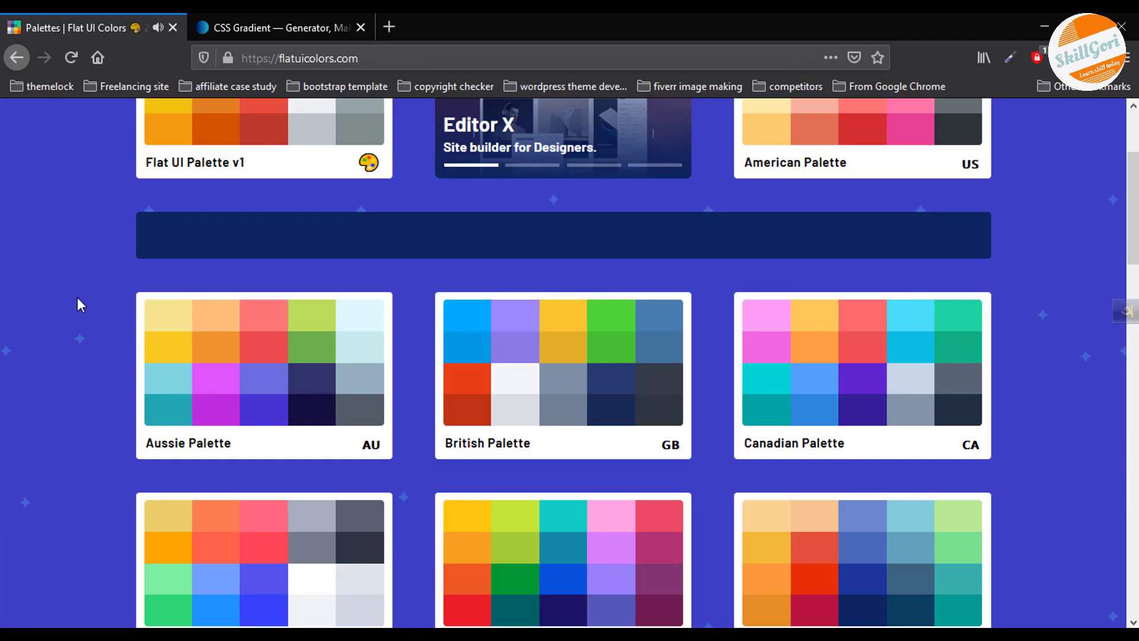
Leave the Flat UI Colors palettes and bring the CSS Gradient editor tab to the front.
scroll(84, 325, up, 3)
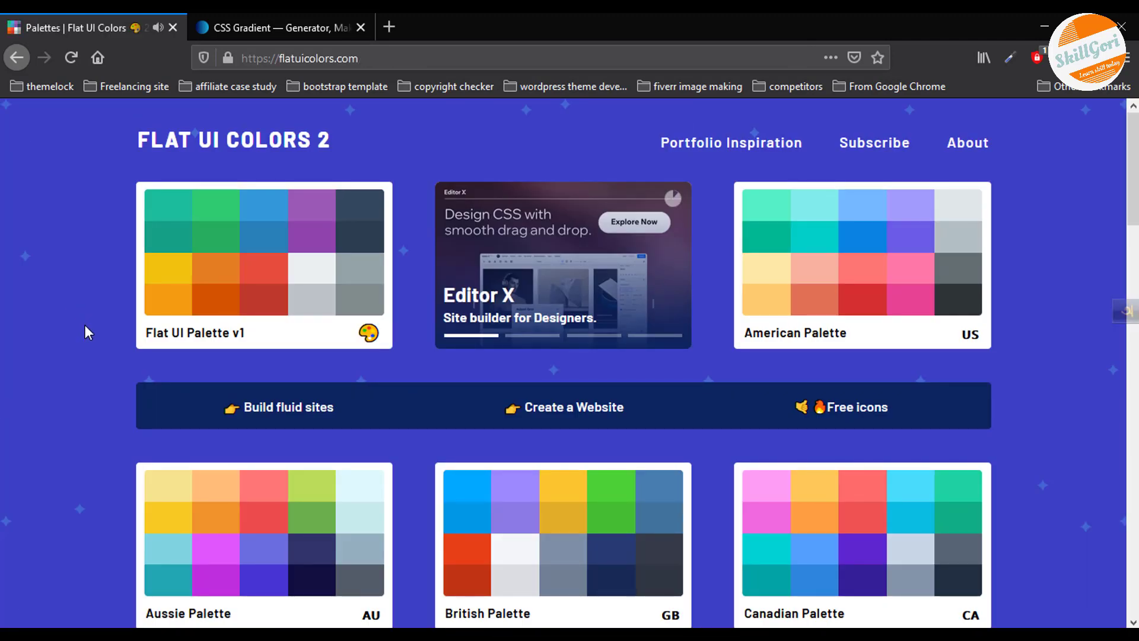
scroll(85, 325, down, 2)
scroll(84, 326, up, 2)
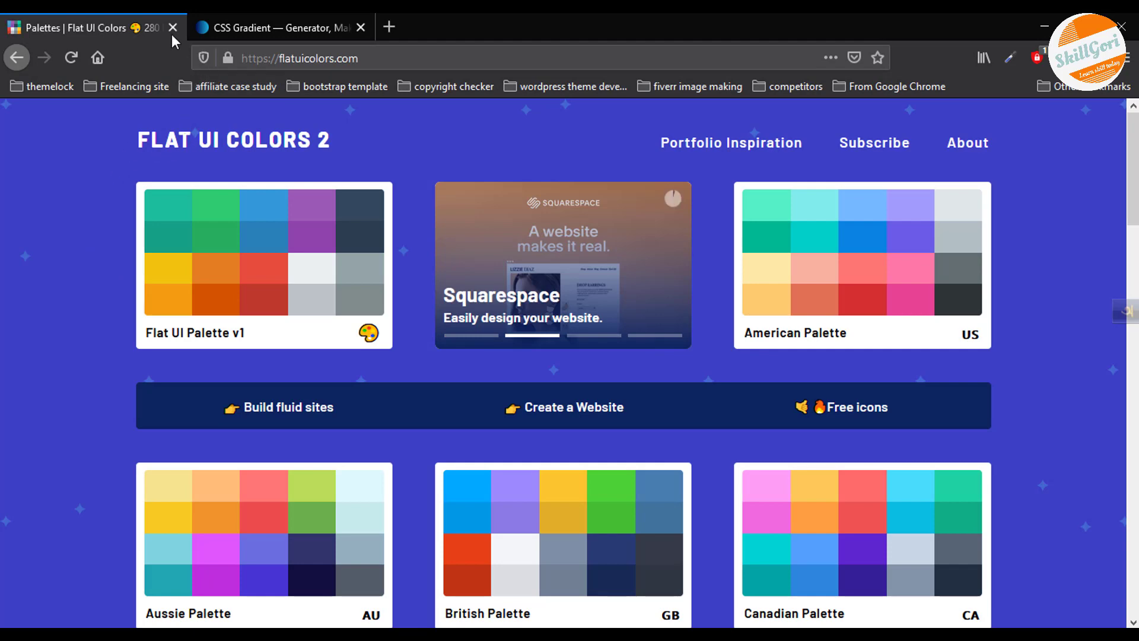
click(233, 30)
click(93, 25)
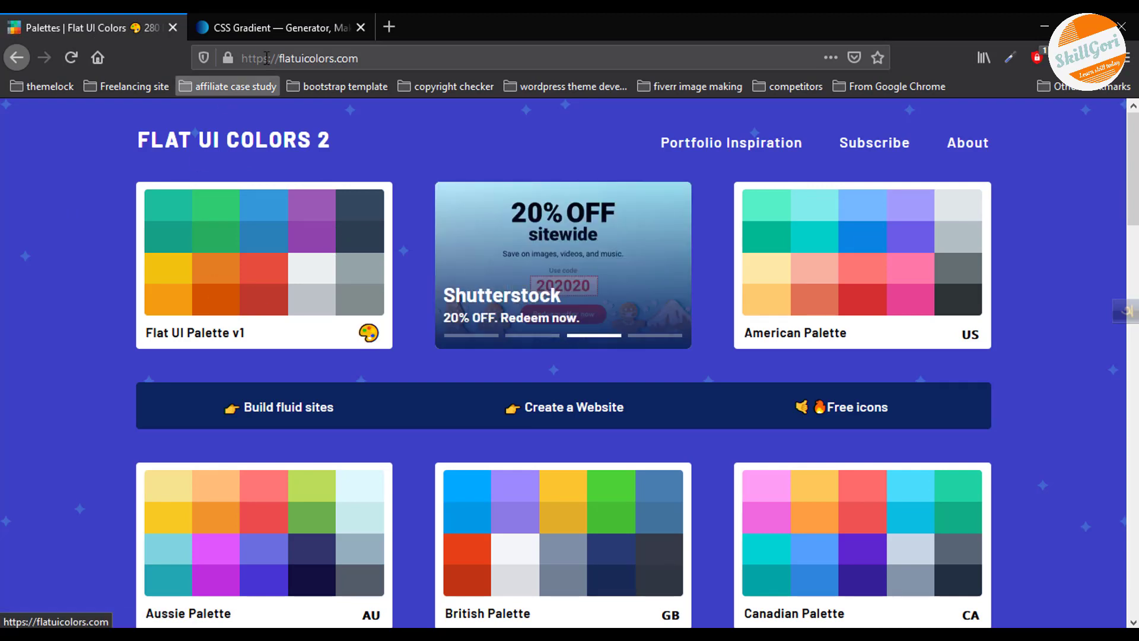
click(255, 27)
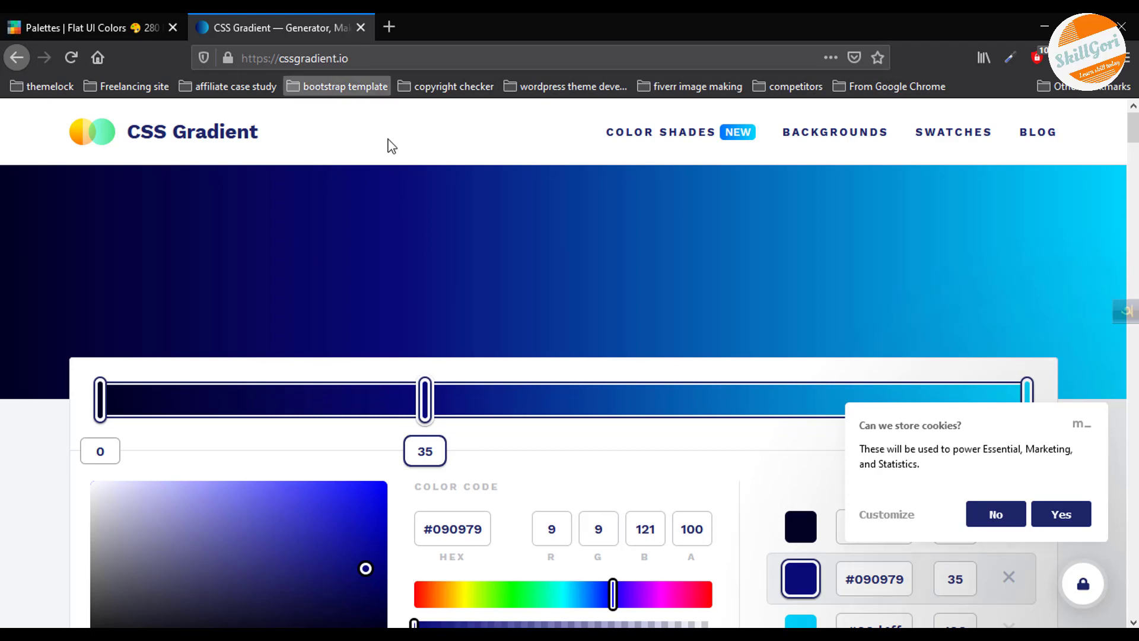
Open CSS Gradient's Backgrounds collection and scroll to the Grabient gradient cards (43°, 160°, 62°).
click(821, 132)
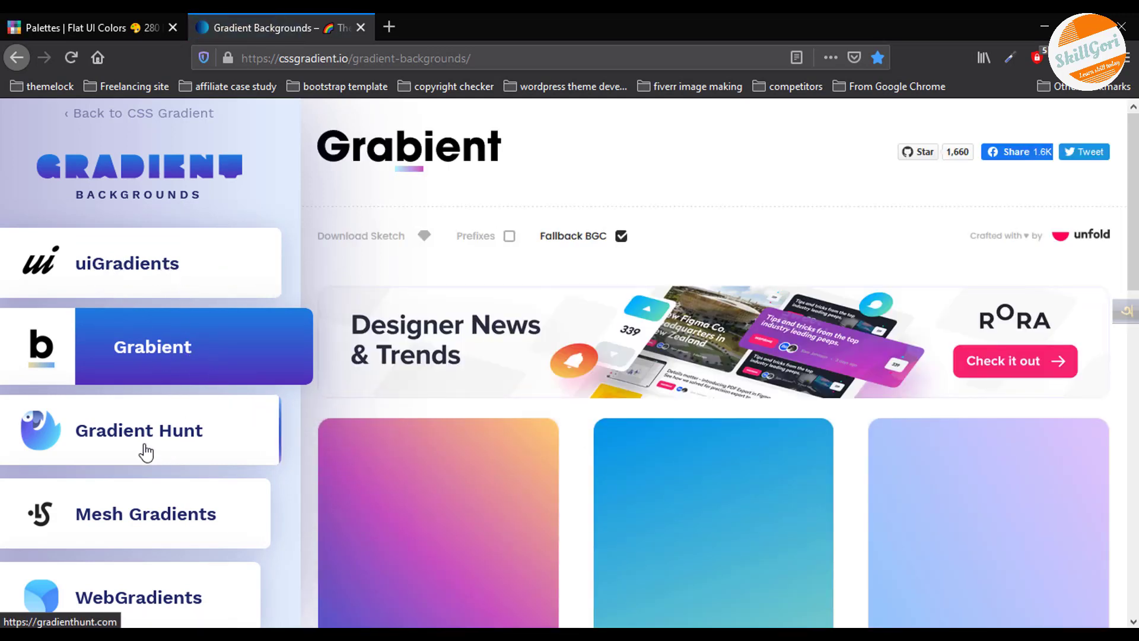
scroll(258, 504, down, 3)
scroll(259, 503, down, 2)
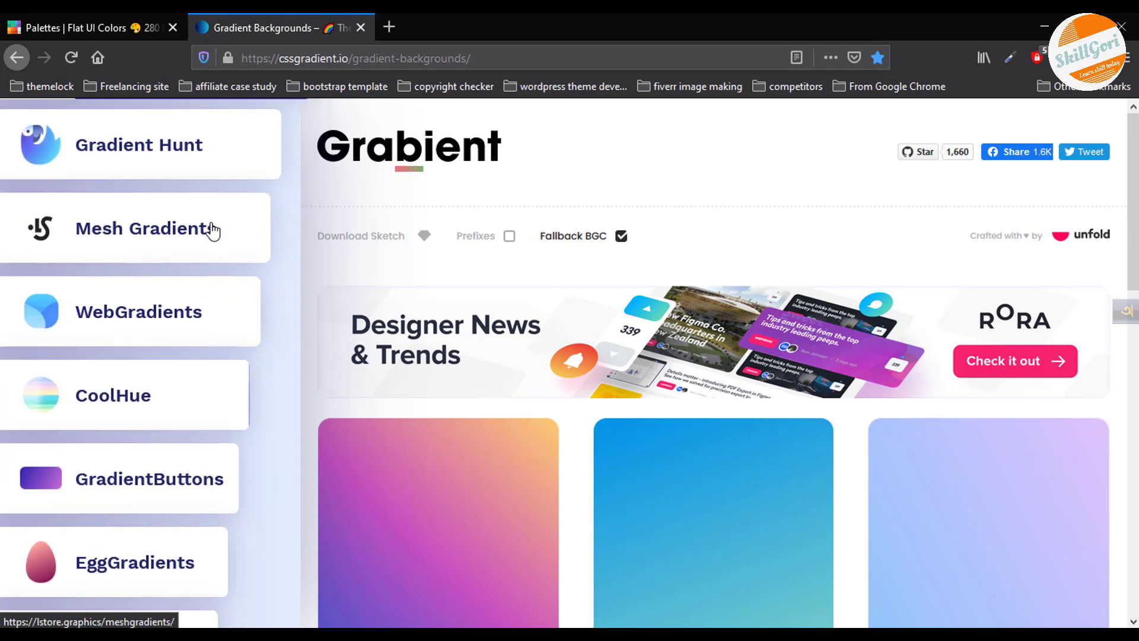
scroll(439, 387, down, 4)
scroll(456, 392, up, 3)
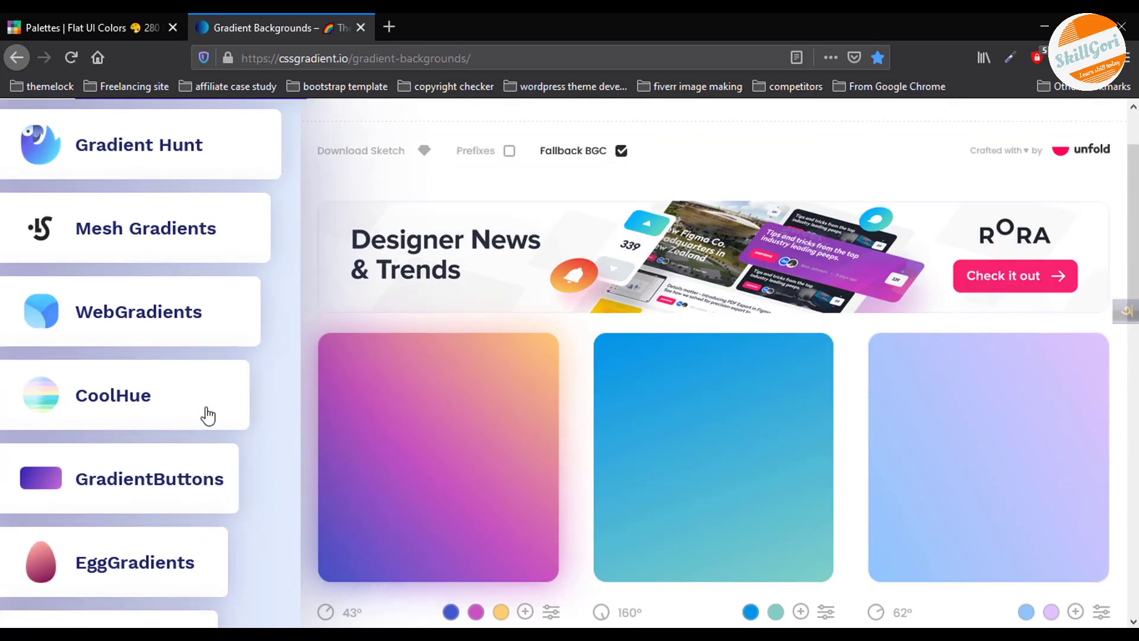
scroll(203, 414, up, 5)
scroll(568, 263, down, 1)
scroll(438, 308, down, 1)
mouse_move(438, 372)
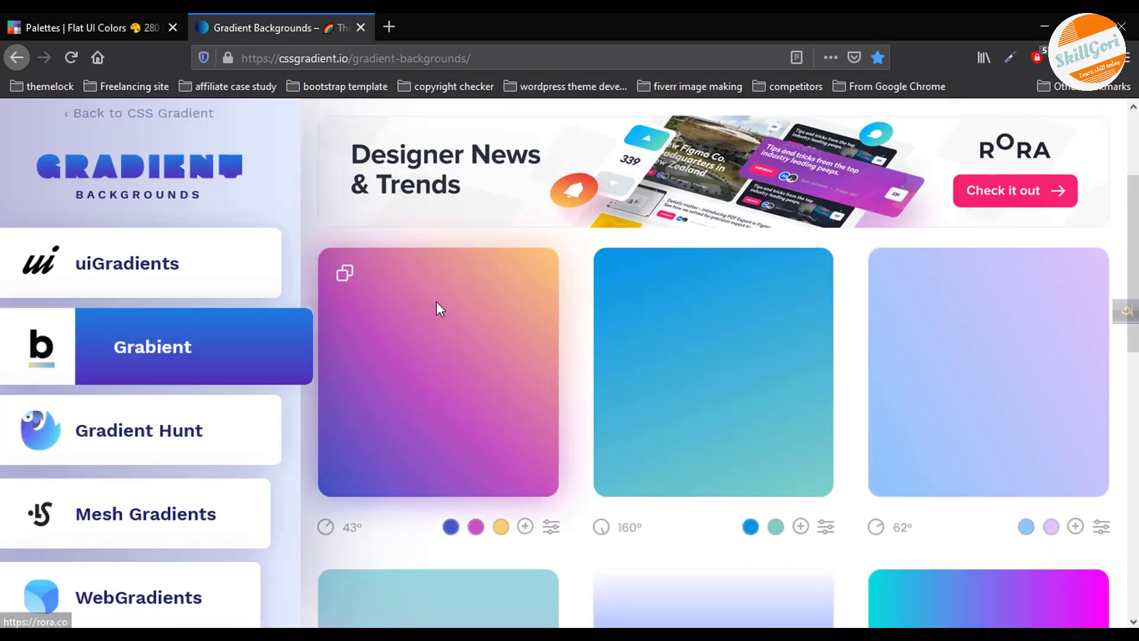
scroll(453, 316, down, 1)
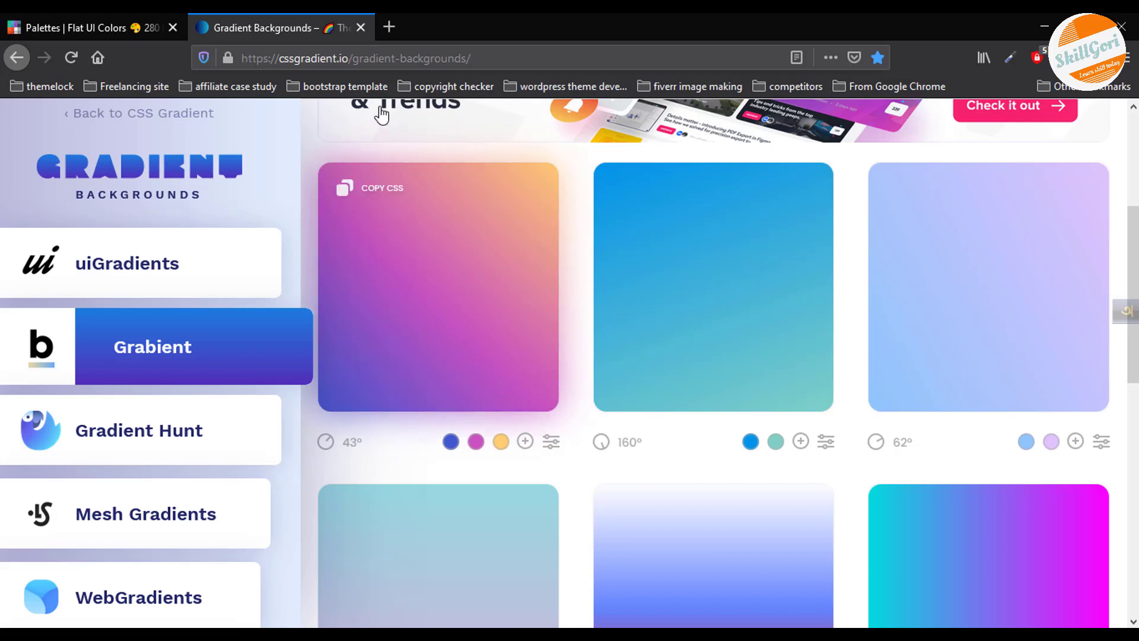
Paste the copied colour code #2ecc71 into a scratch tab to check it, then close it.
click(389, 27)
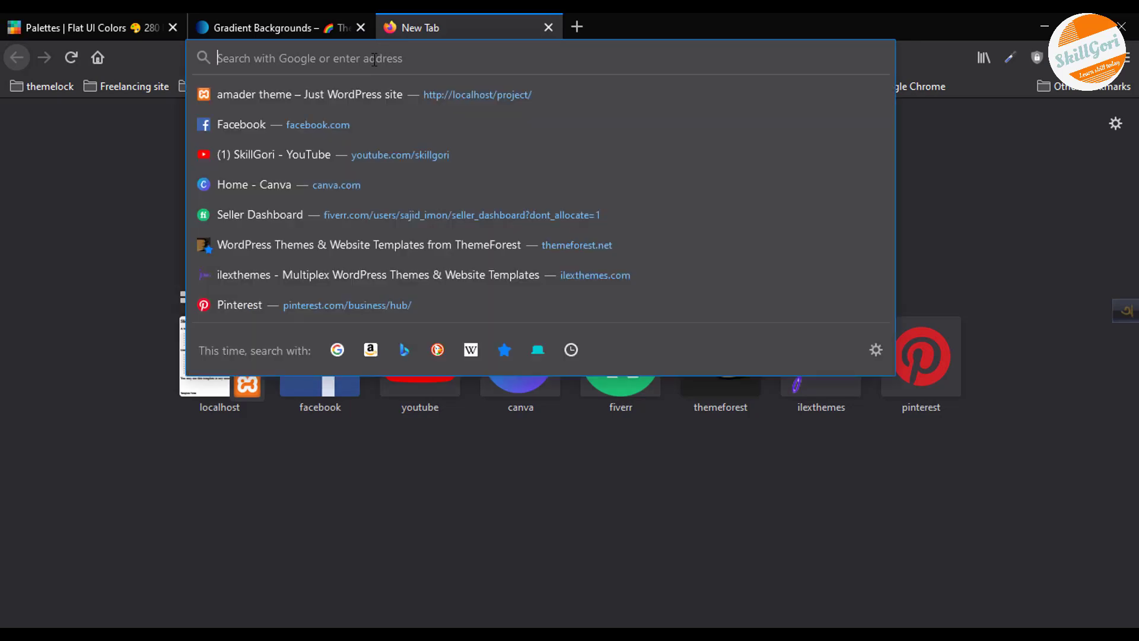
text(#2ecc71)
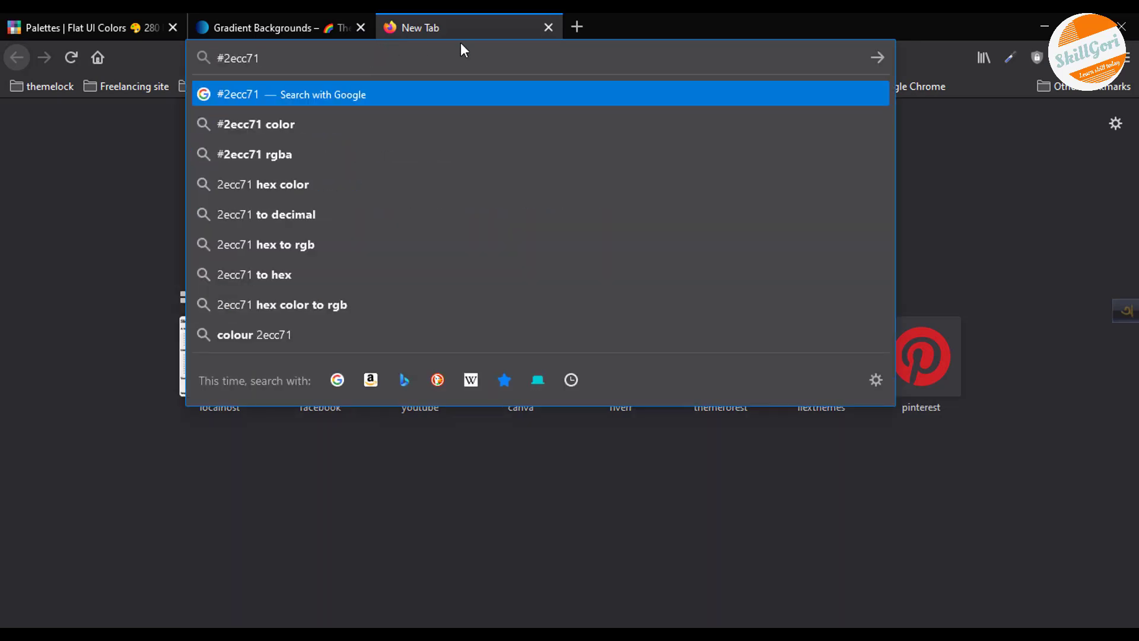
key(ctrl+w)
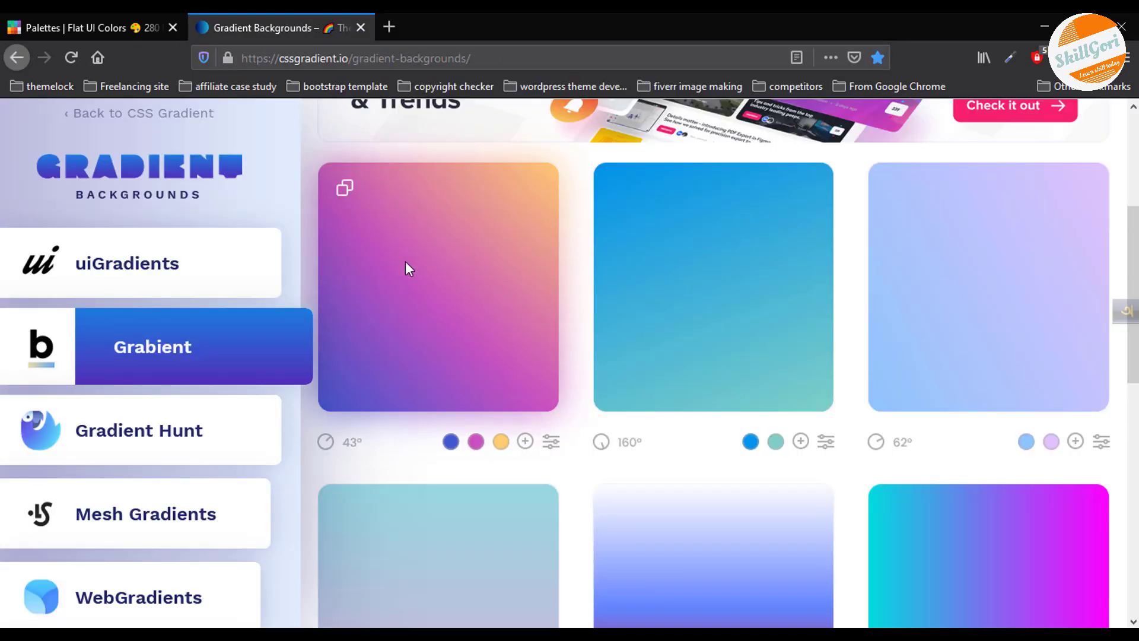
Copy the first Grabient gradient's CSS, linear-gradient(43deg, #4158D0, #C850C0, #FFCC70), and verify it in a scratch tab.
click(344, 189)
click(389, 27)
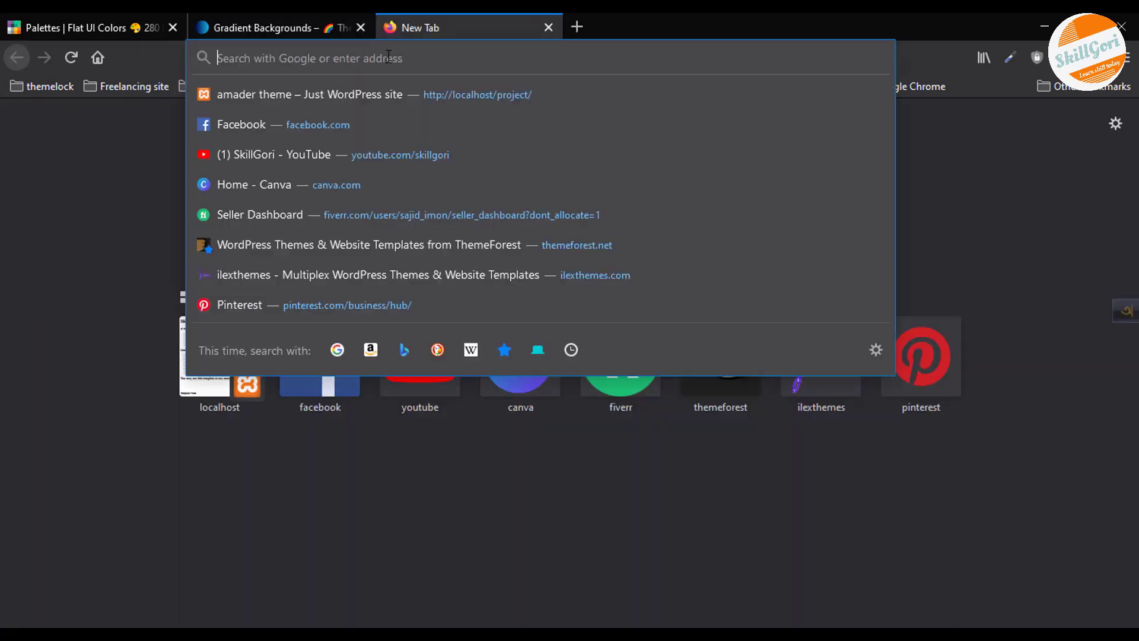
key(ctrl+v)
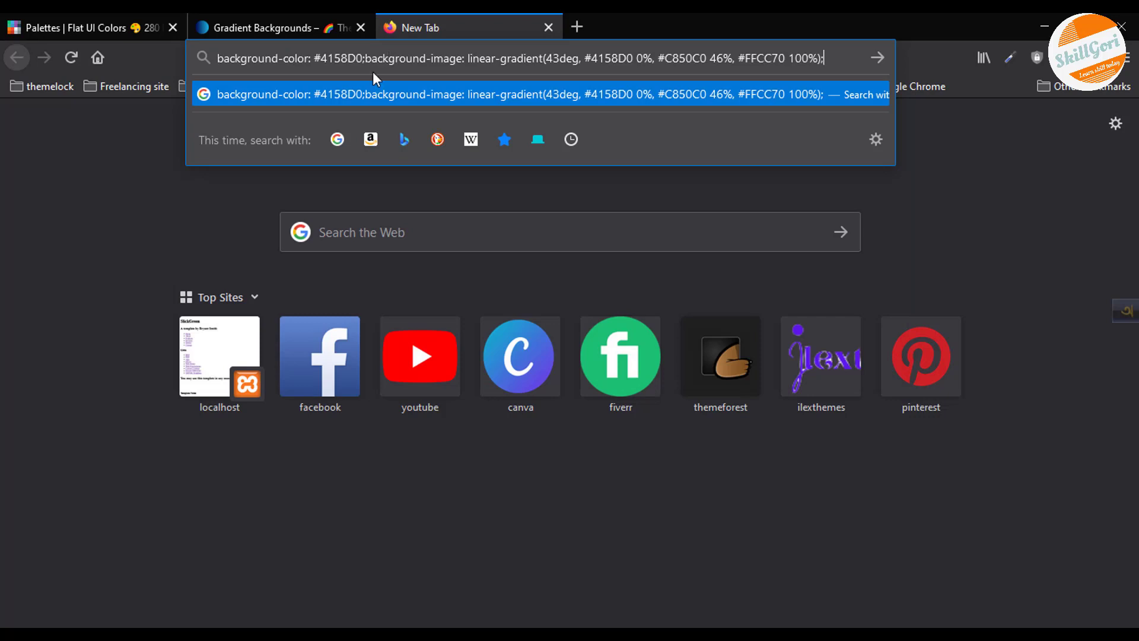
drag(271, 57, 824, 62)
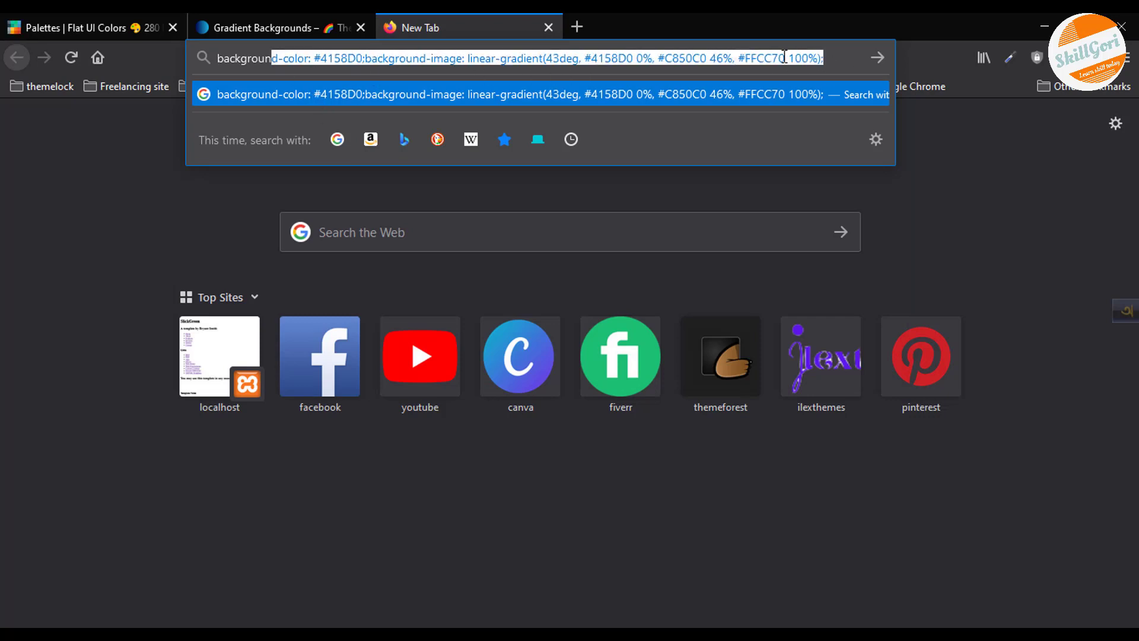
click(685, 59)
click(548, 27)
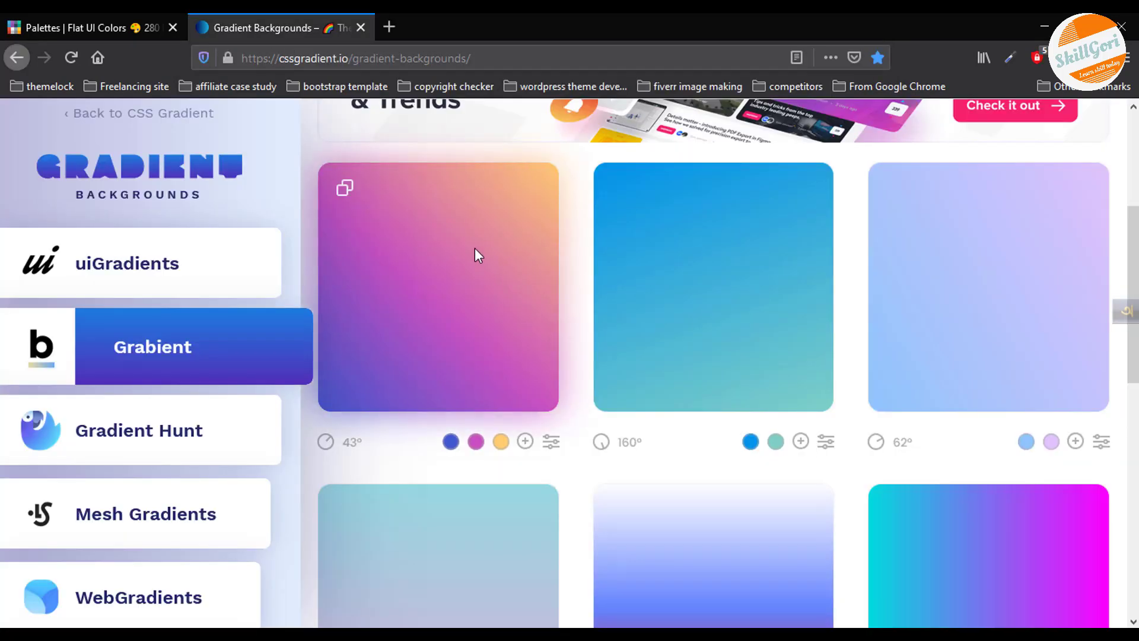
Return to the Flat UI Colors tab showing Flat UI Palette v1 and American Palette.
scroll(393, 316, up, 3)
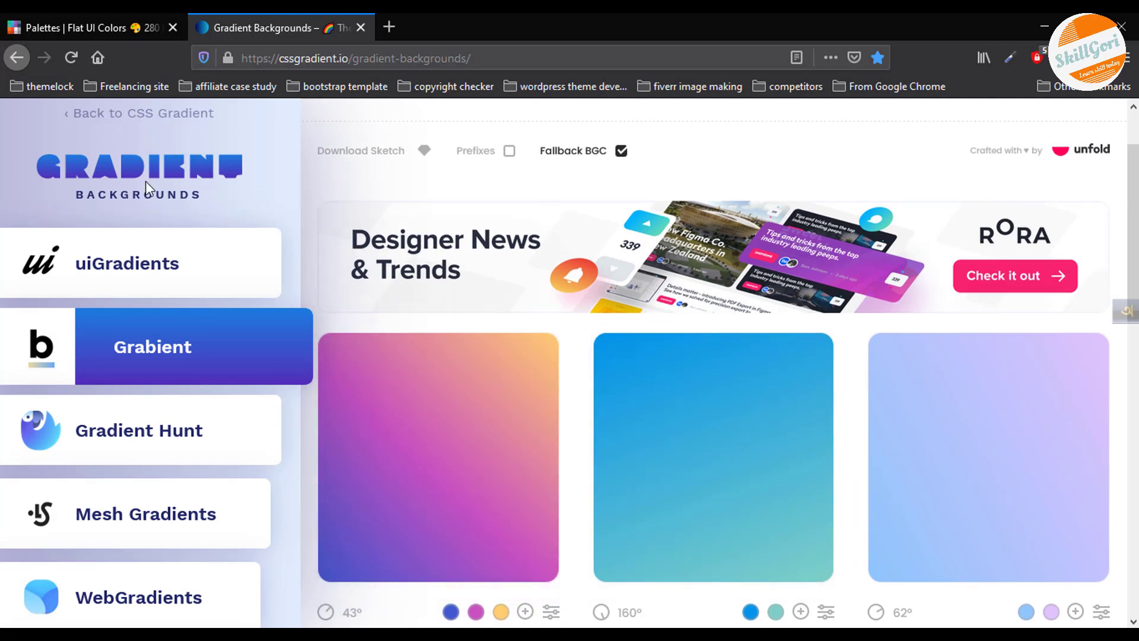
click(91, 25)
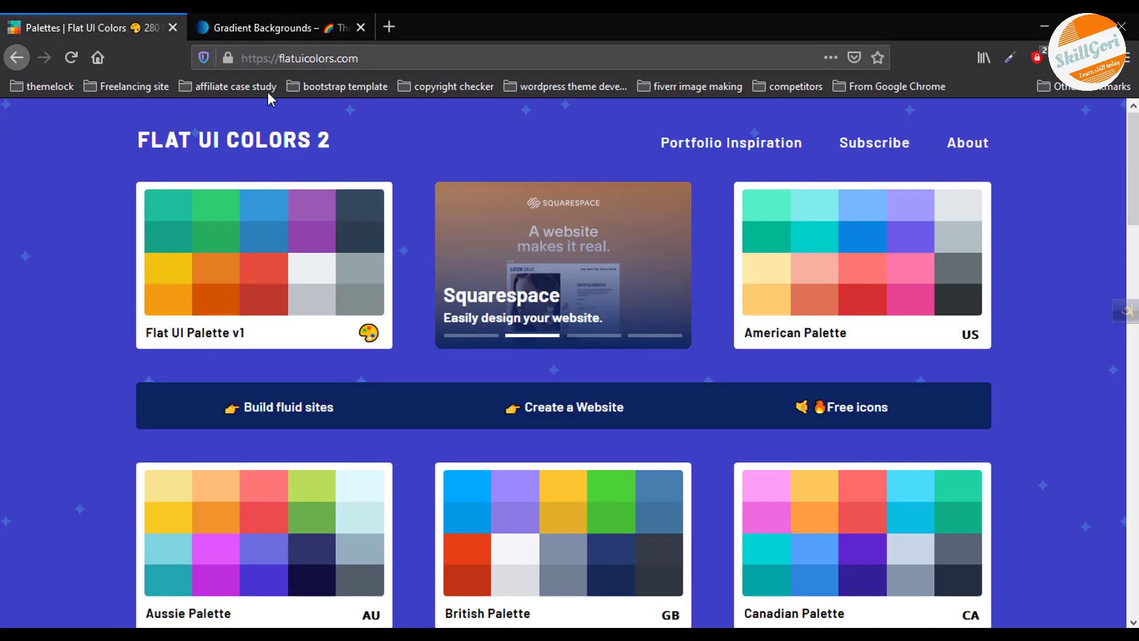